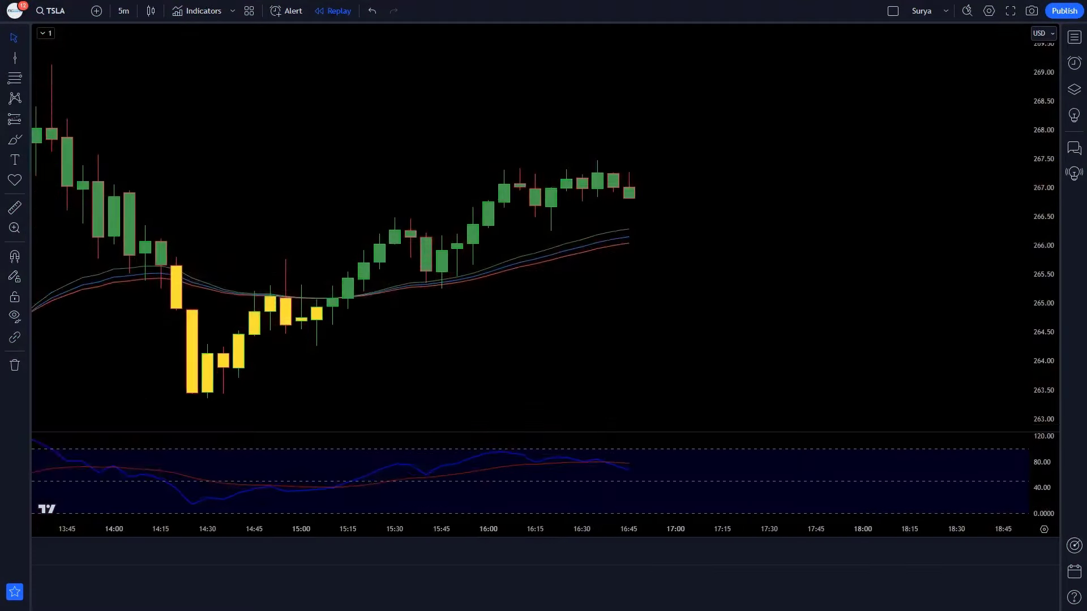
Try a short position and a long position on the latest TSLA candles, adjusting their stops and targets.
click(628, 326)
drag(635, 291, 636, 405)
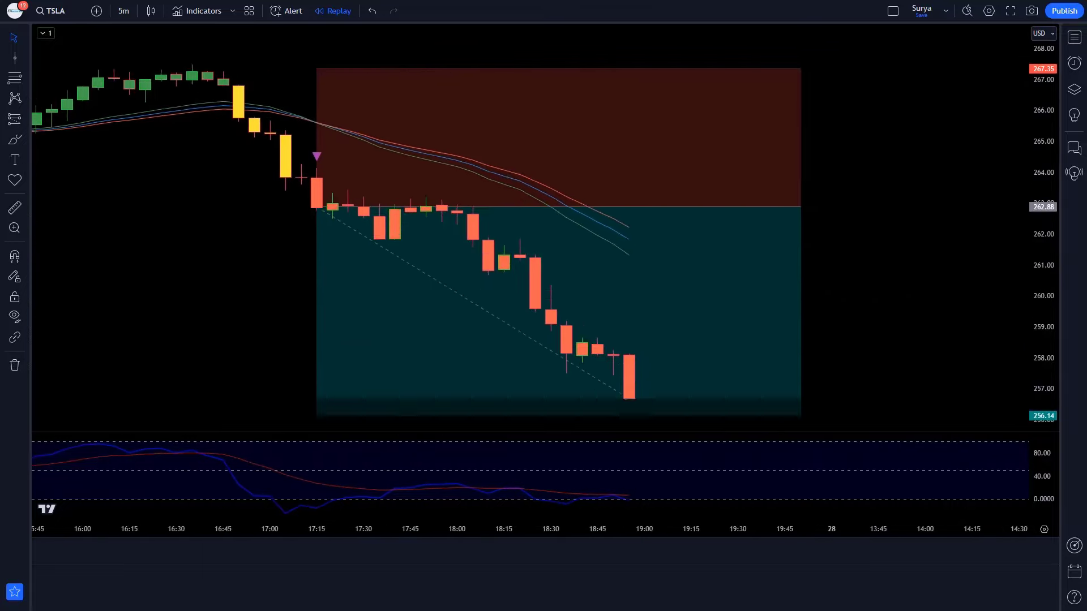
click(626, 150)
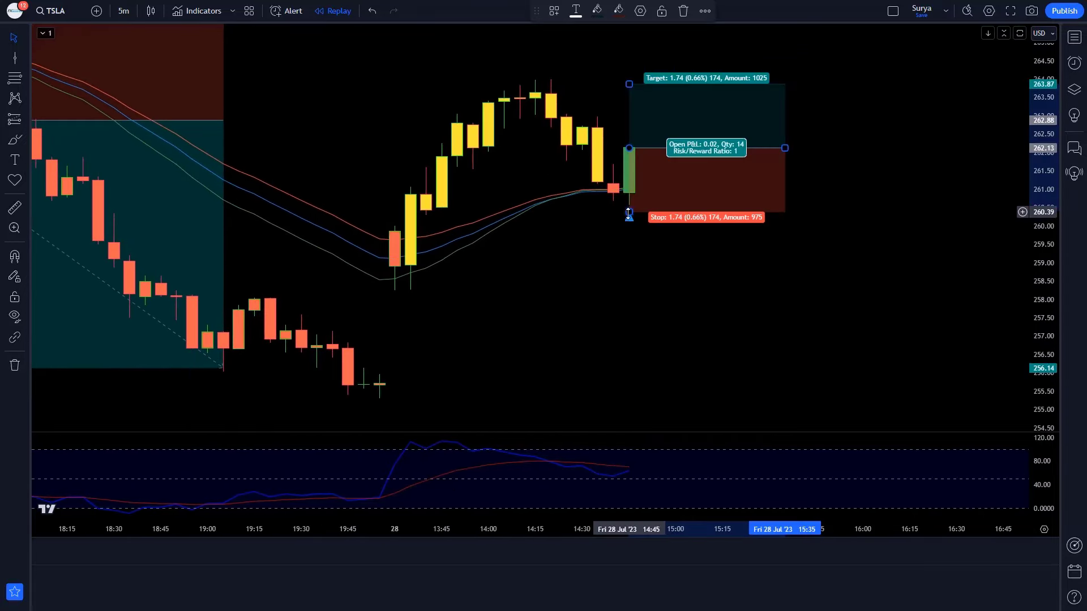
drag(626, 73, 626, 44)
drag(660, 163, 629, 163)
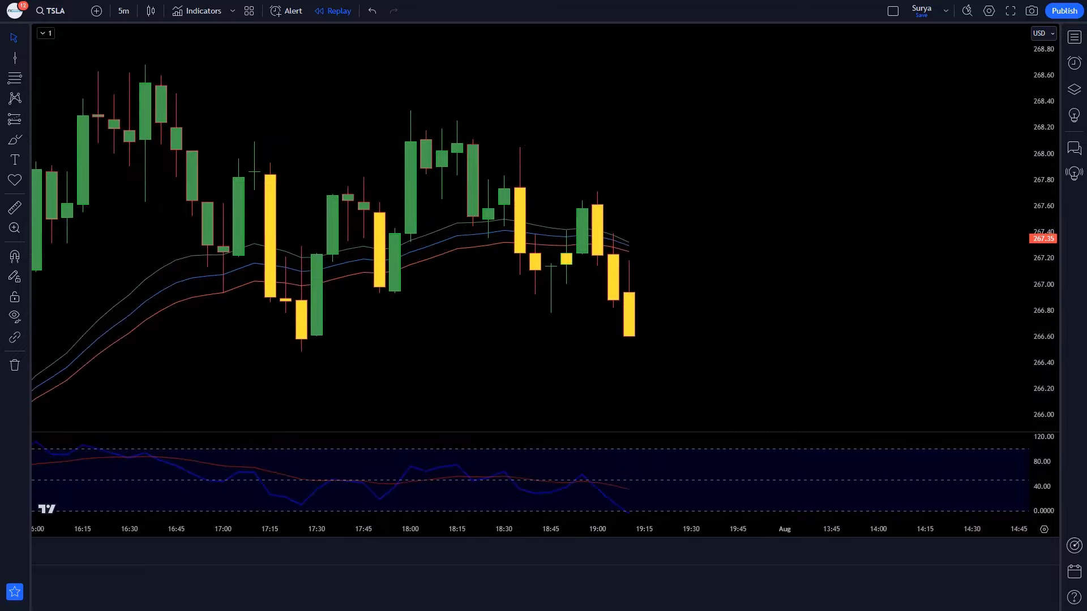
Place a short position on the latest candle with the stop raised above entry and the target lowered.
click(629, 315)
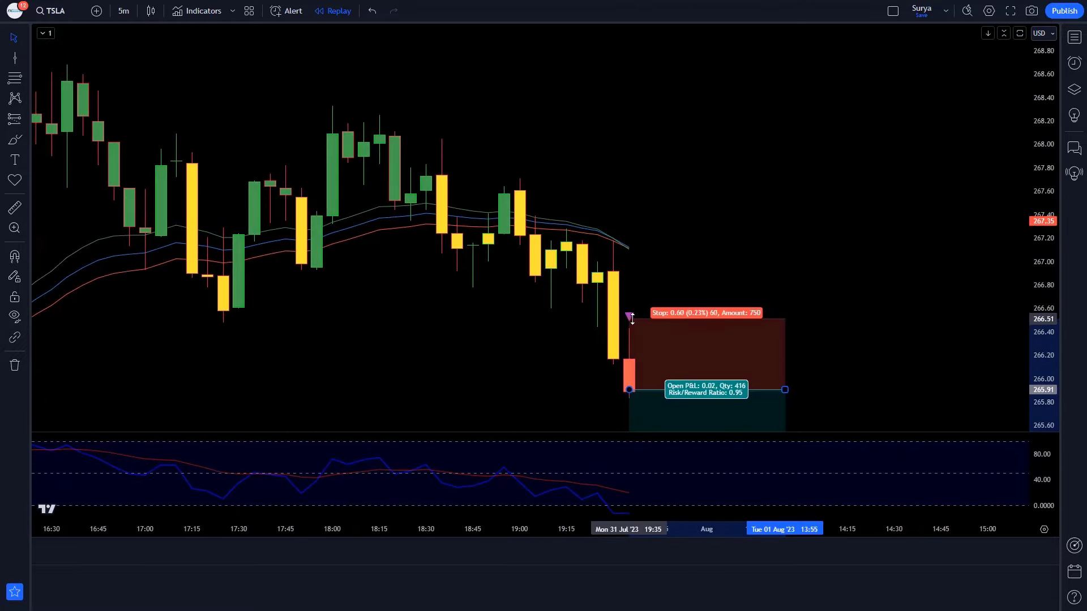
drag(632, 319, 633, 181)
drag(629, 347, 631, 393)
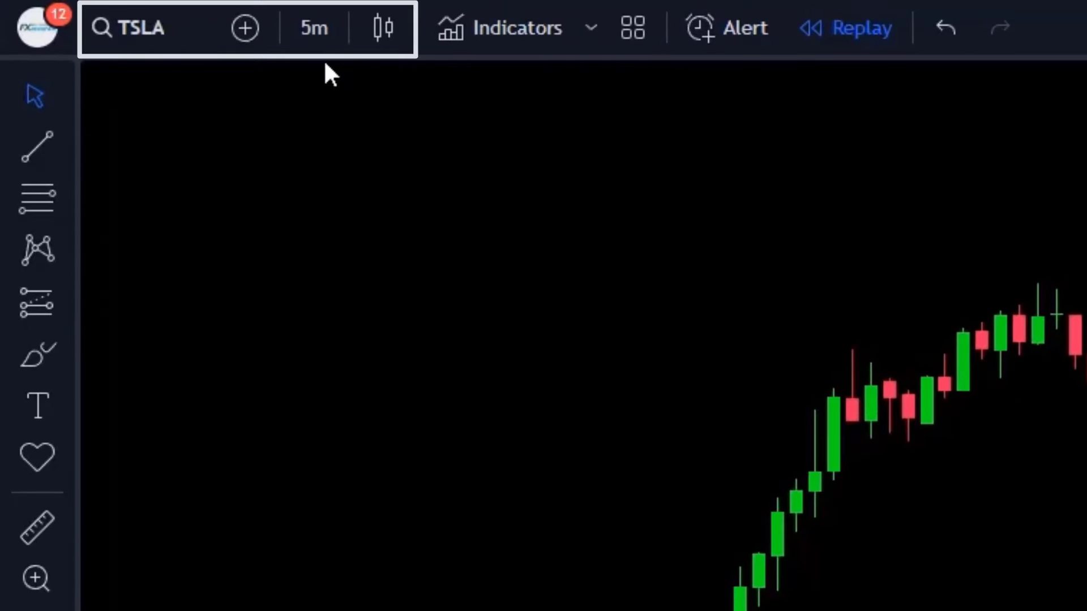
Search 'simple ema' and add the Simple EMA Trend Filter with its EMAs shown on the chart.
click(527, 25)
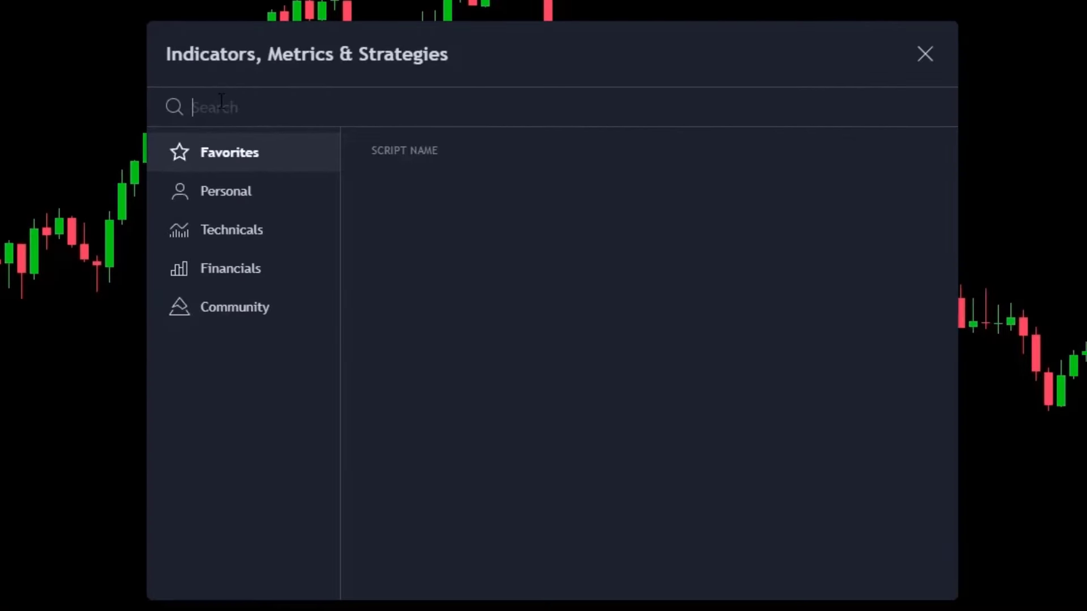
text(simple ema)
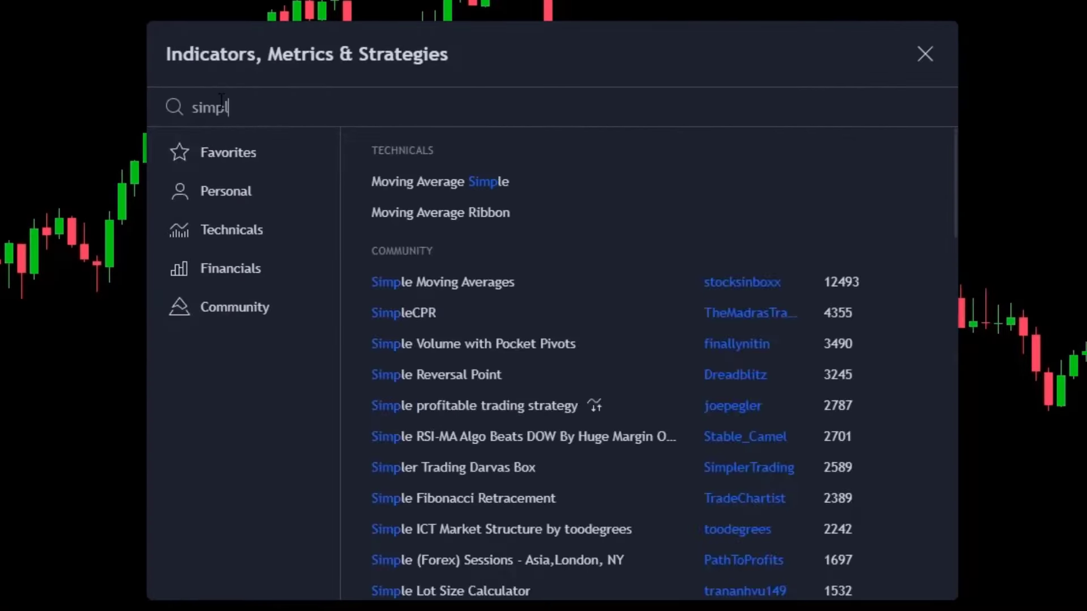
click(689, 242)
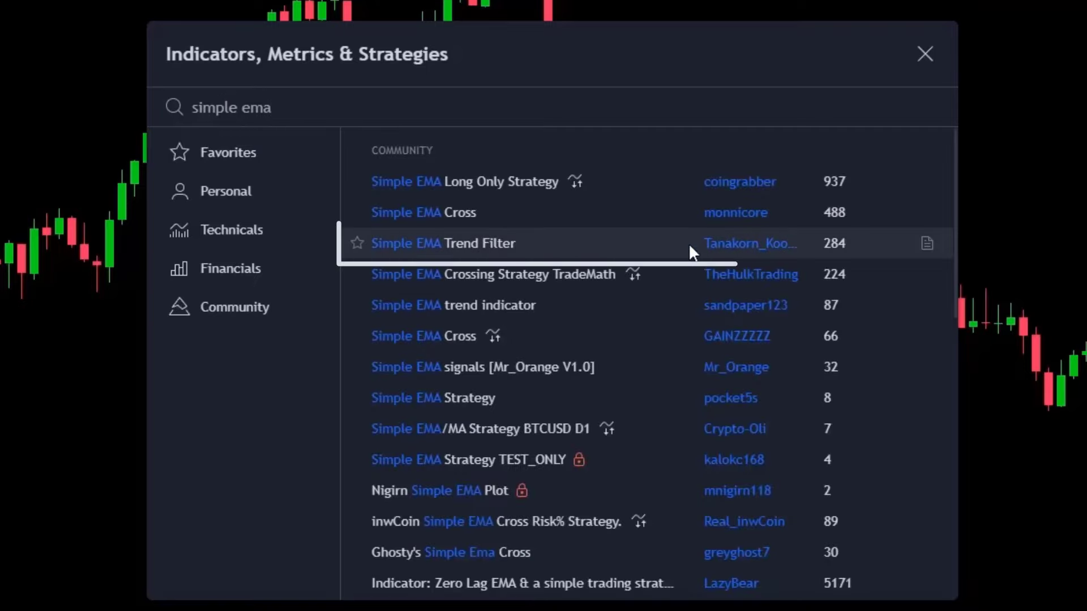
click(422, 278)
click(684, 413)
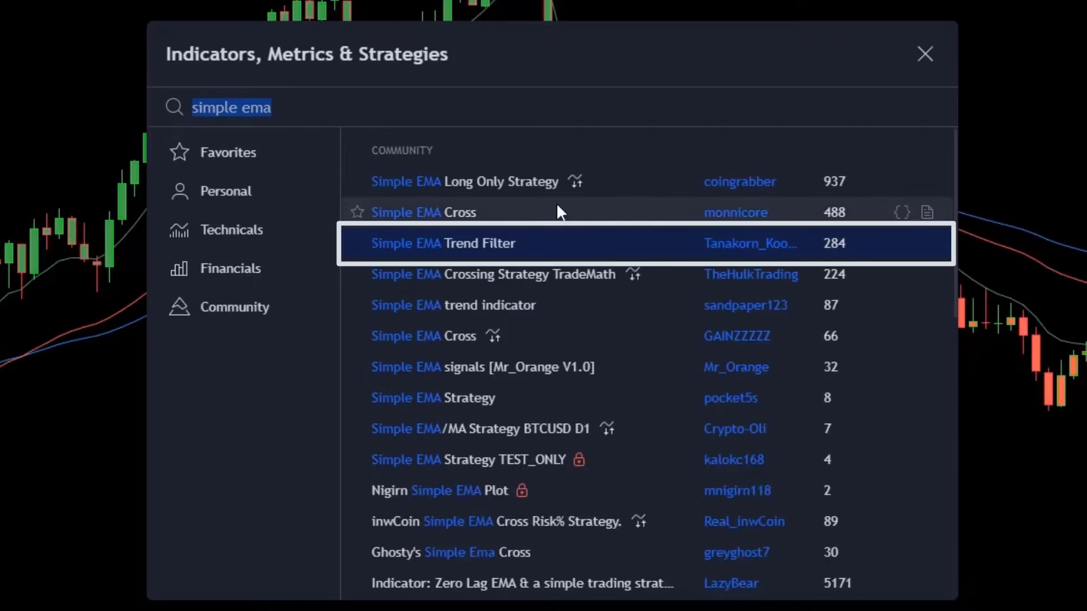
Search 'cct' and add the CCT Bollinger Band Oscillator to the chart.
click(305, 109)
text(cc)
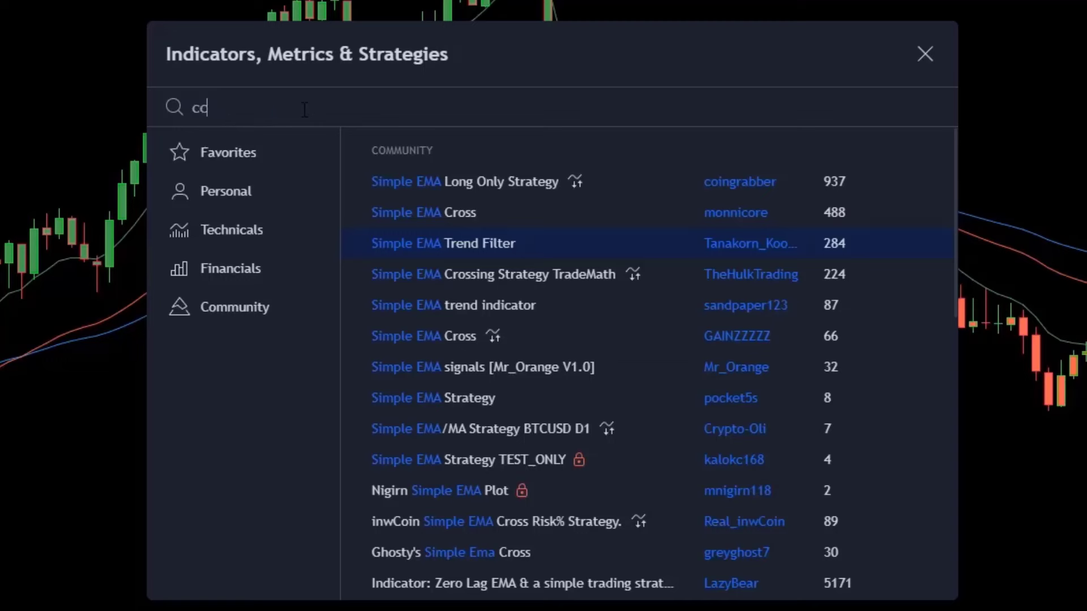
text(t)
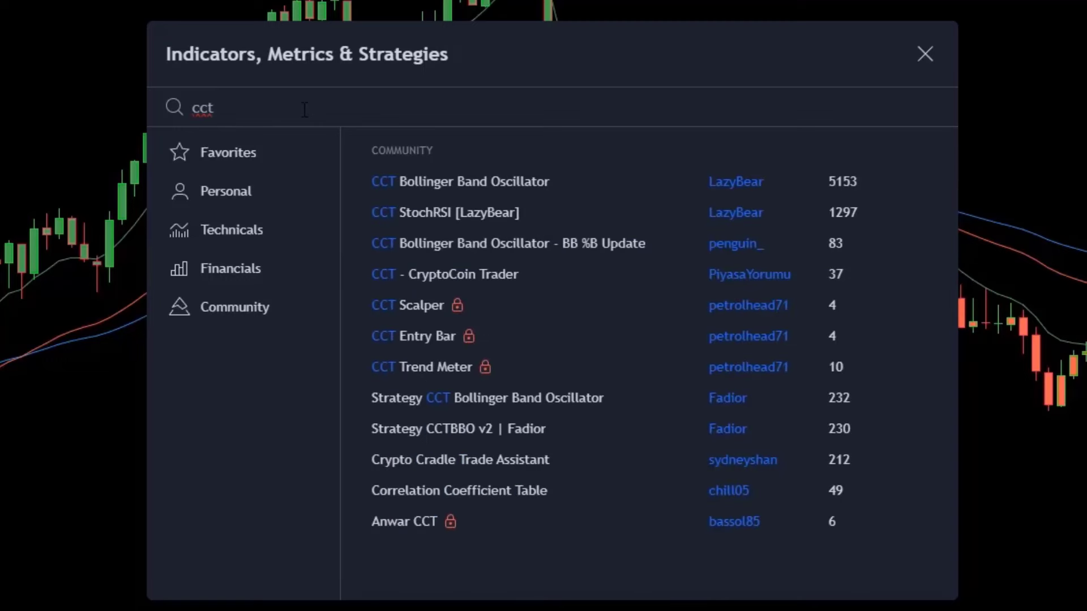
click(679, 172)
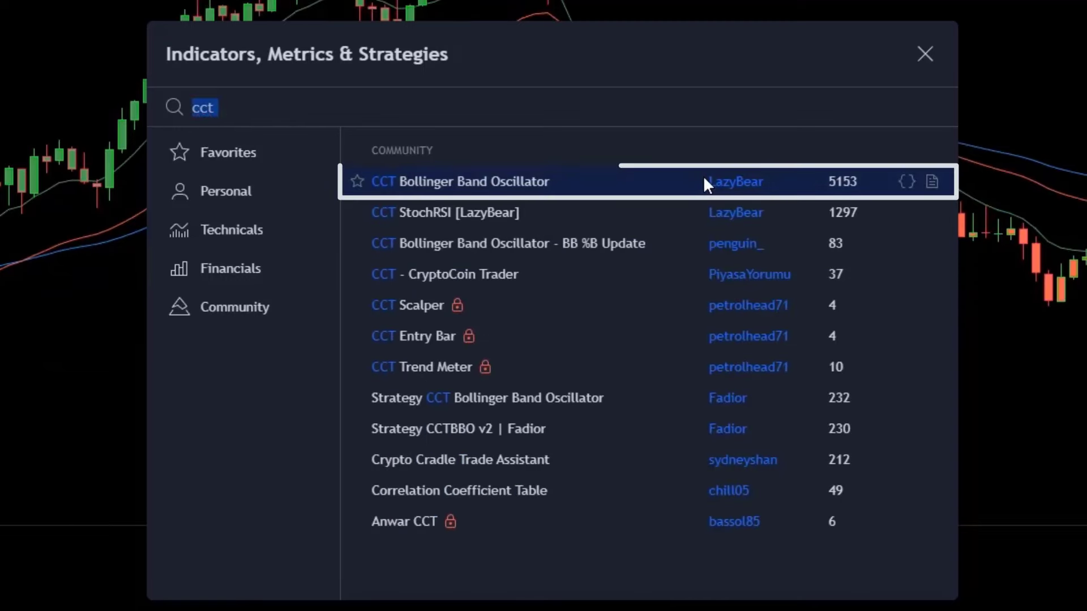
click(926, 54)
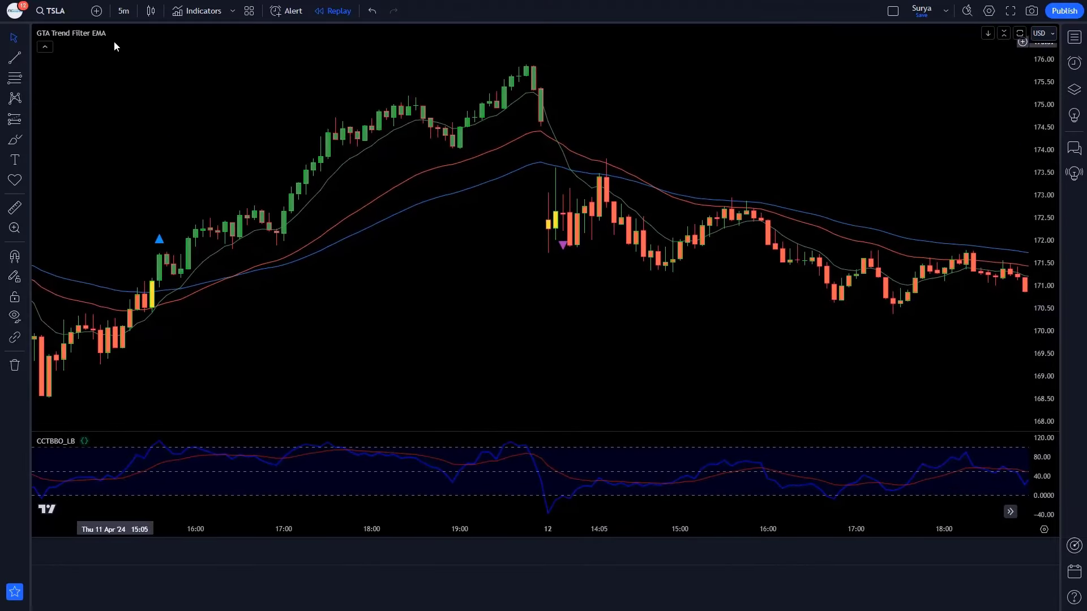
Set the GTA Trend Filter EMA inputs to MA_Long 33, MA_Mid 34 and MA_short 25.
double_click(388, 198)
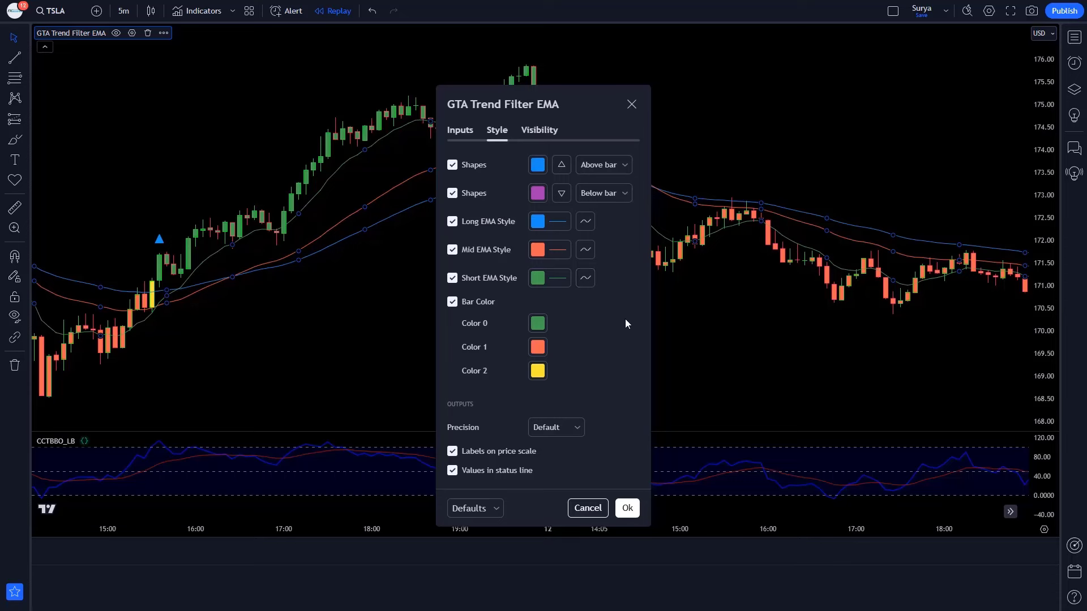
click(622, 164)
click(461, 131)
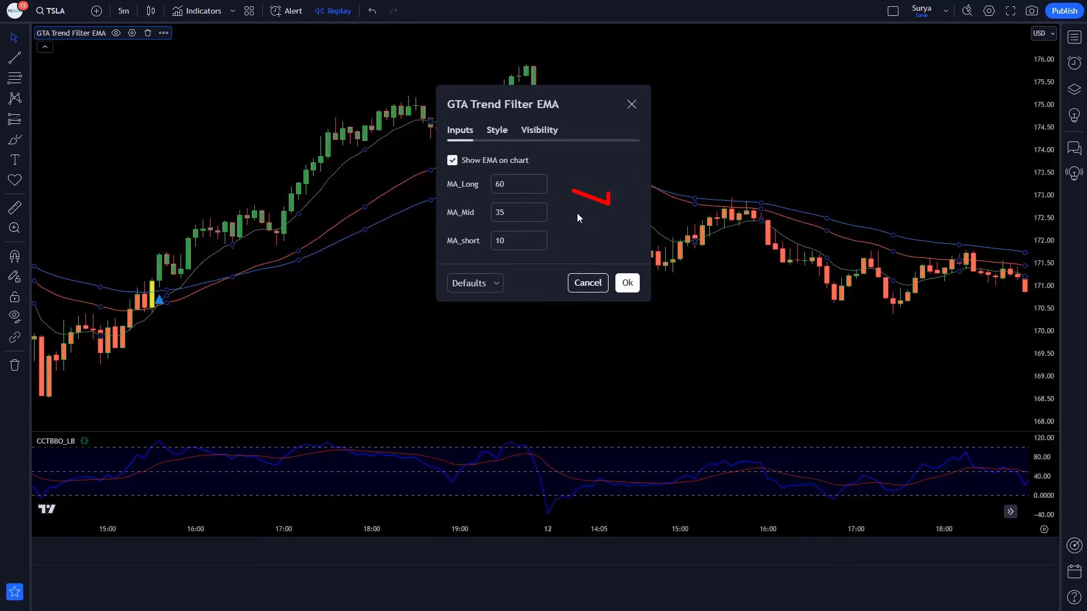
double_click(508, 184)
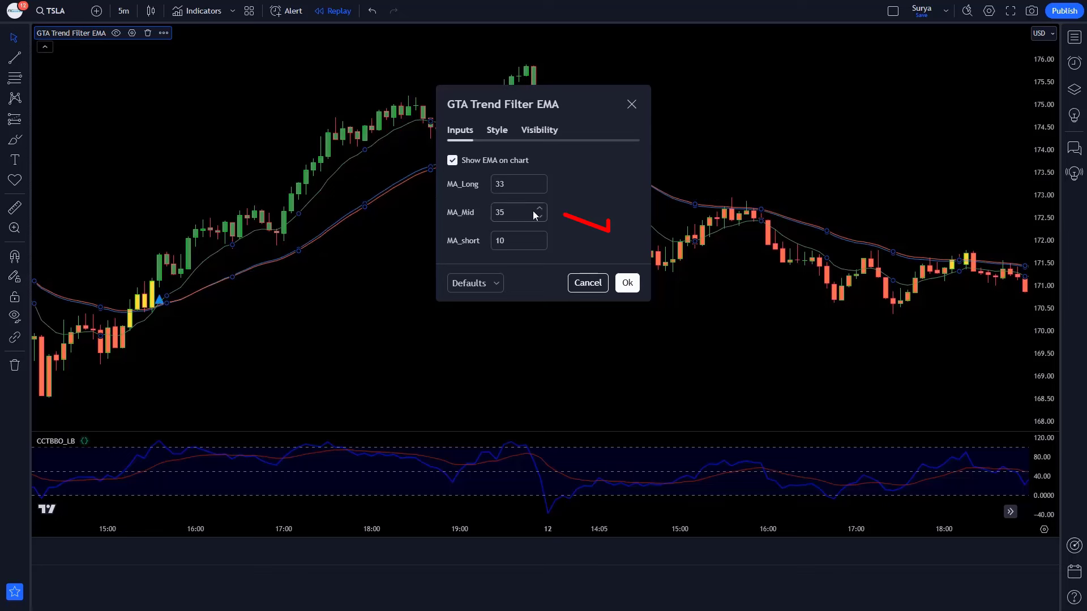
double_click(514, 213)
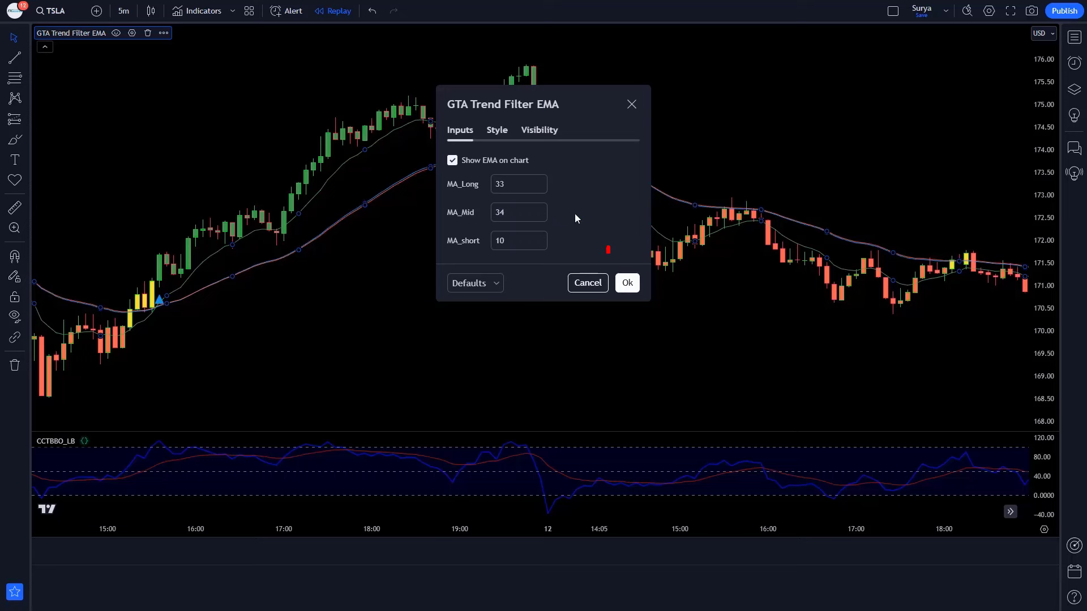
double_click(497, 241)
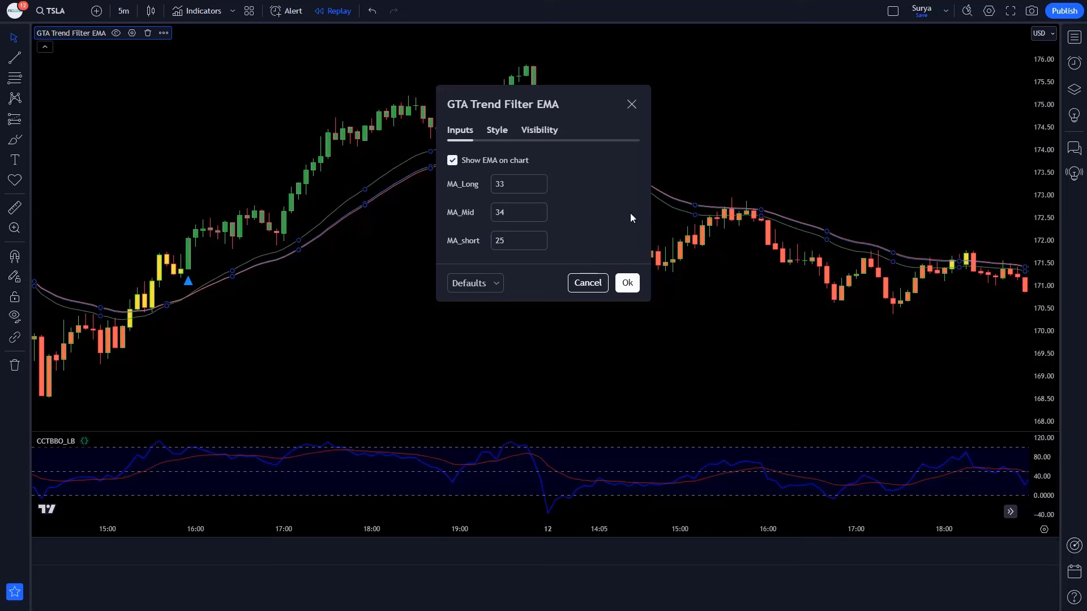
click(627, 283)
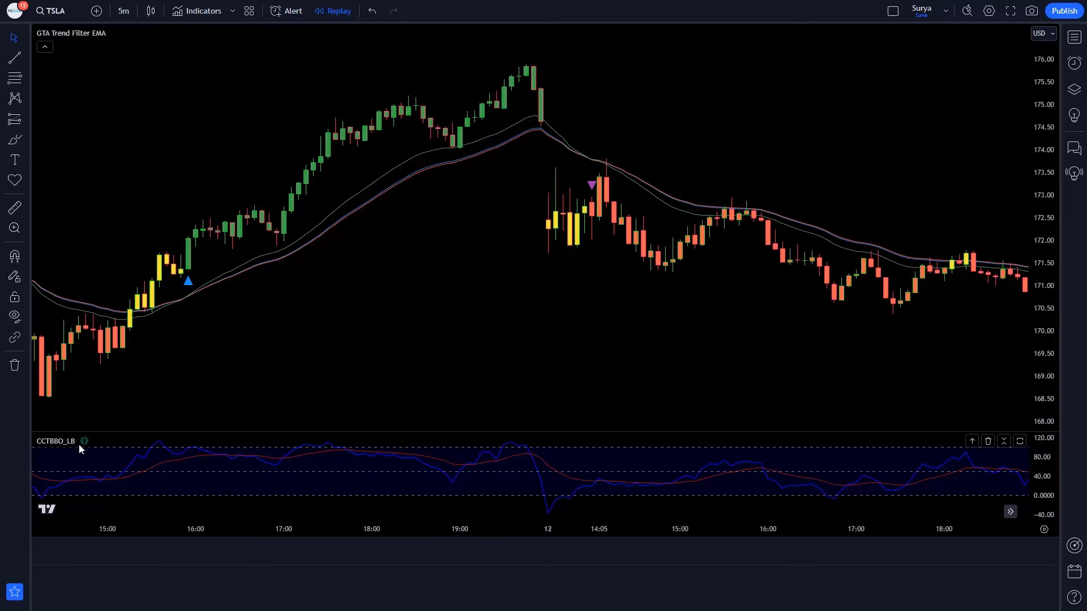
Give both CCTBBO_LB oscillator plot lines a thicker line width in its Style settings.
click(100, 441)
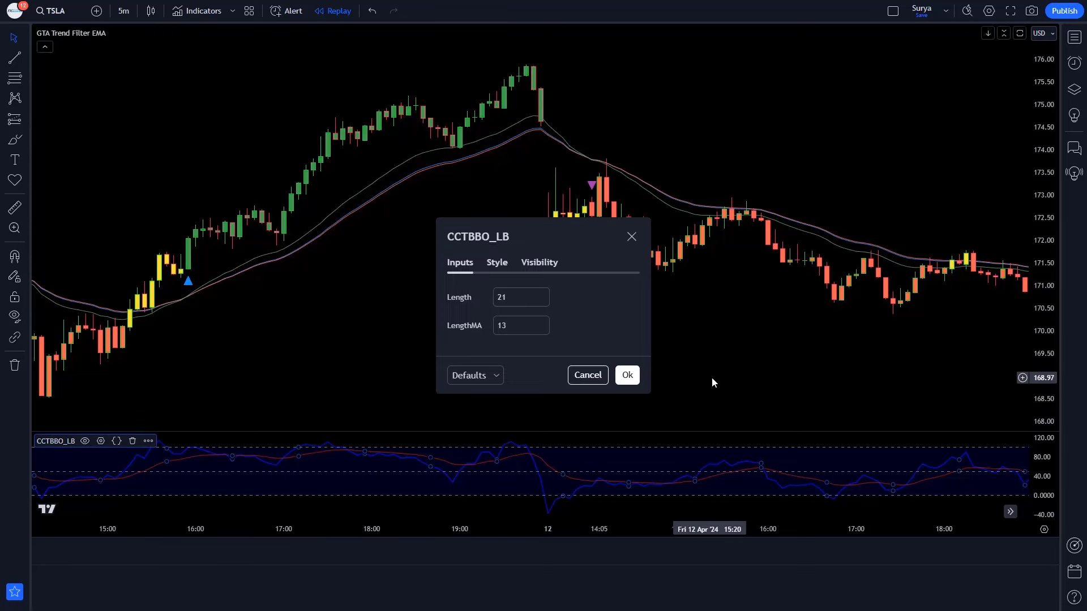
click(522, 298)
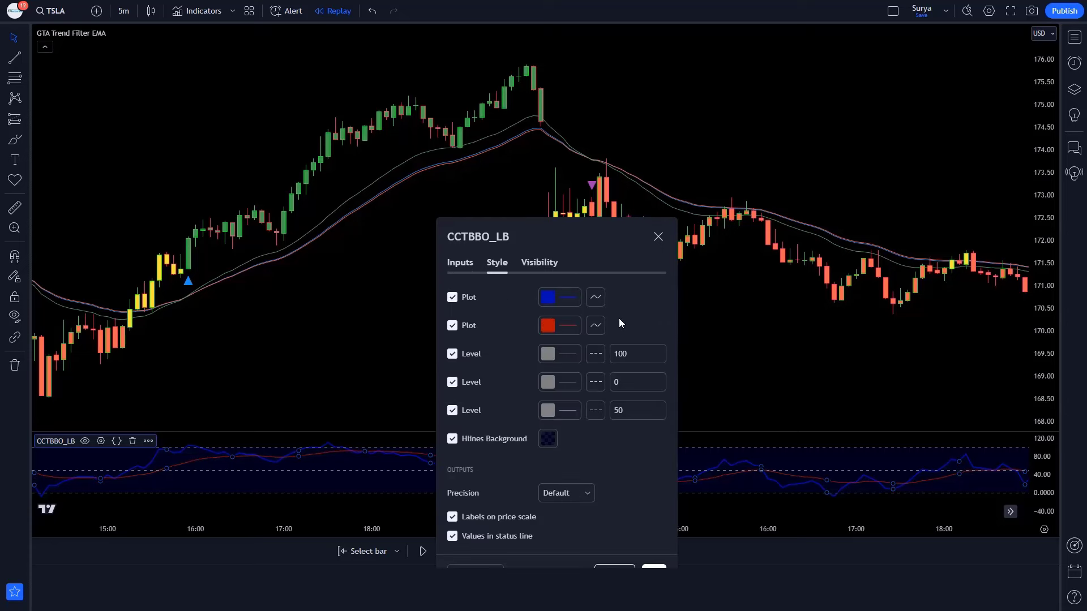
click(559, 297)
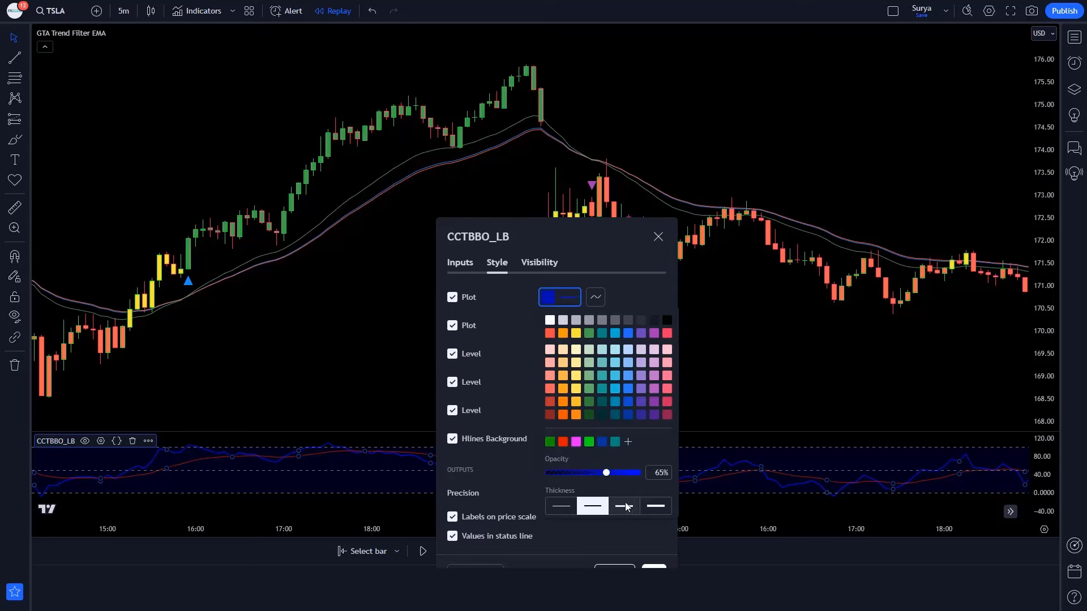
click(592, 504)
click(559, 325)
click(559, 325)
click(592, 532)
click(647, 314)
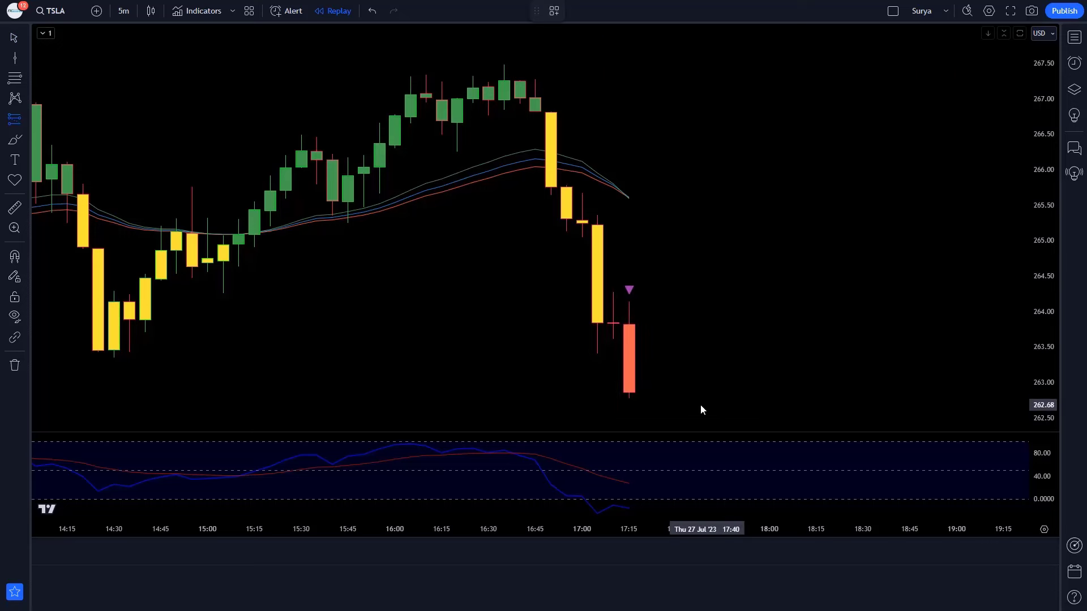
Short at the sell-signal candle's close, stop above the candle and target at 1:1.5 risk/reward.
click(629, 392)
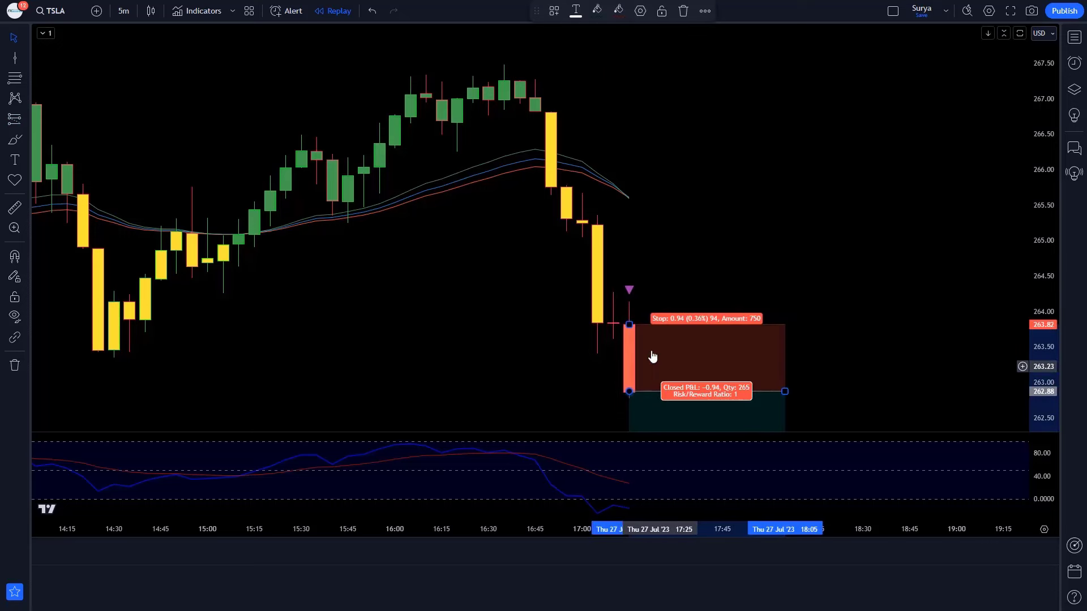
drag(630, 324, 604, 73)
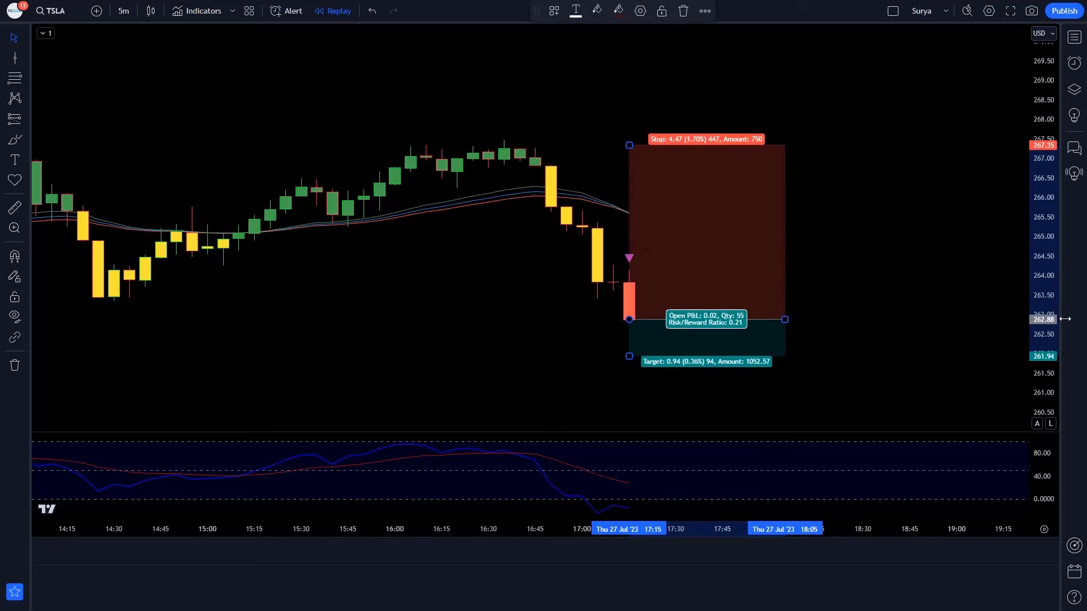
drag(641, 293, 641, 404)
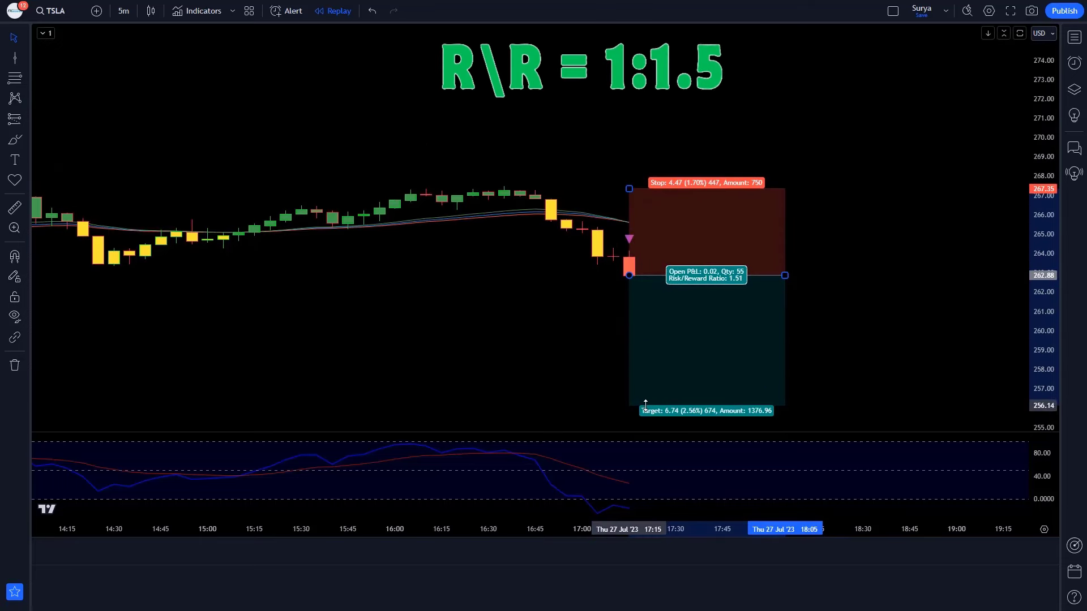
drag(1034, 423, 893, 331)
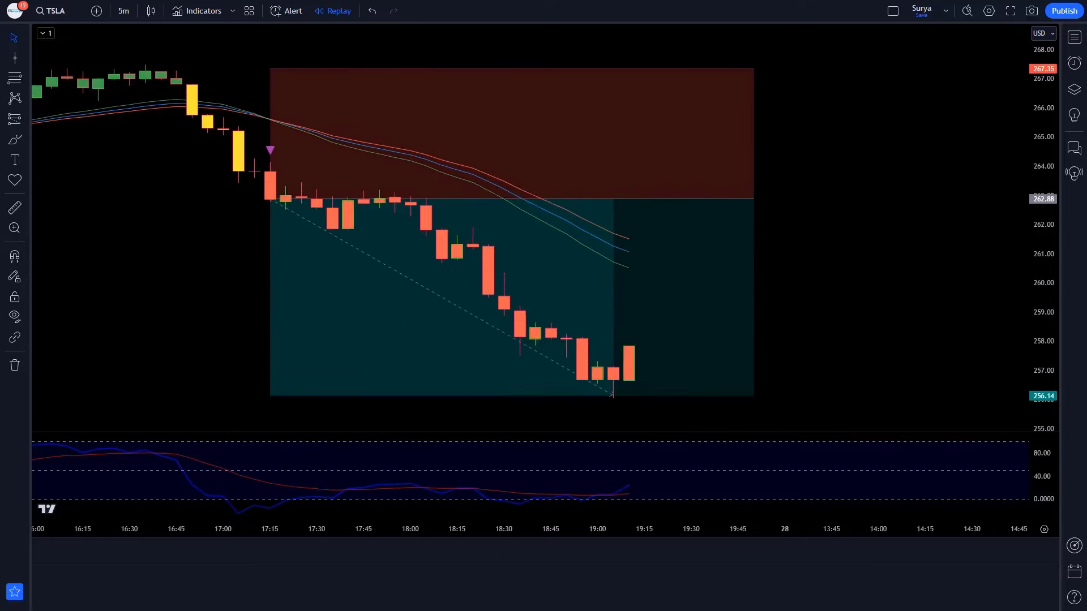
click(757, 200)
click(715, 219)
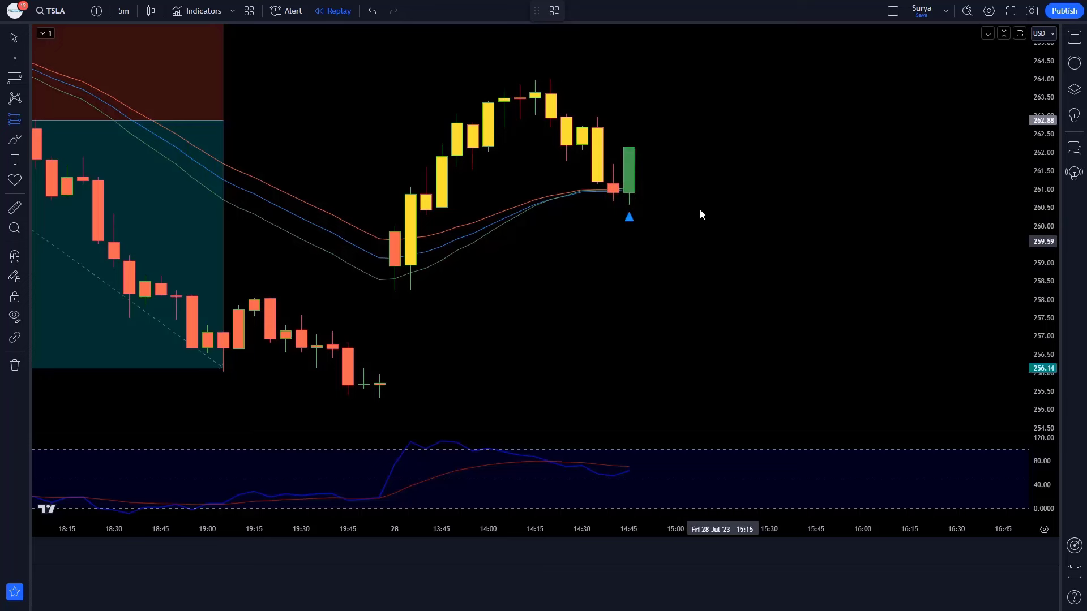
Go long at the buy-signal candle with the target raised to a 1:1.5 risk/reward.
click(635, 148)
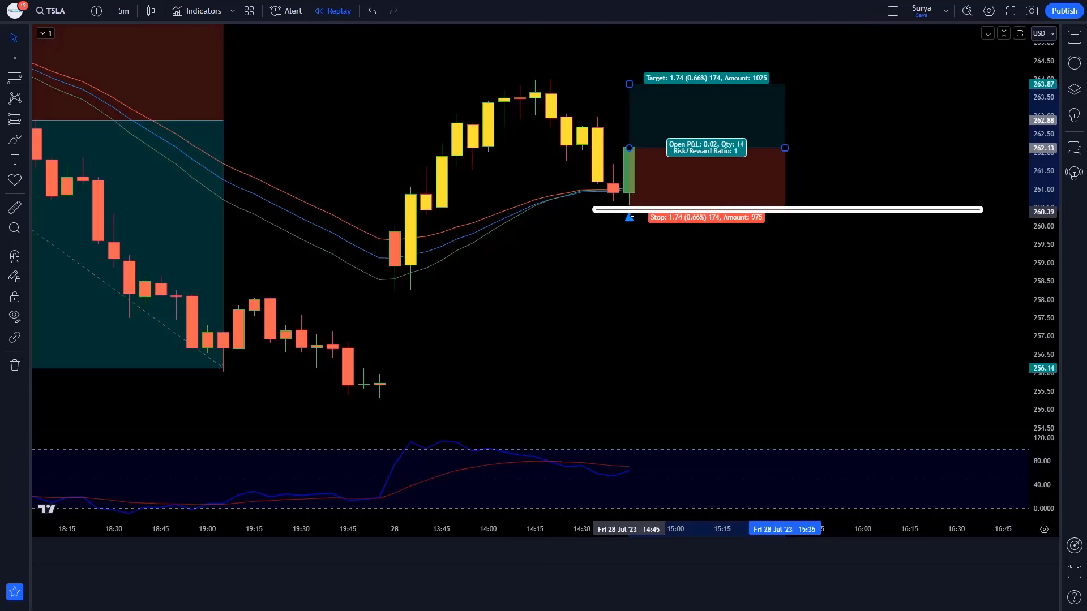
drag(628, 83, 633, 52)
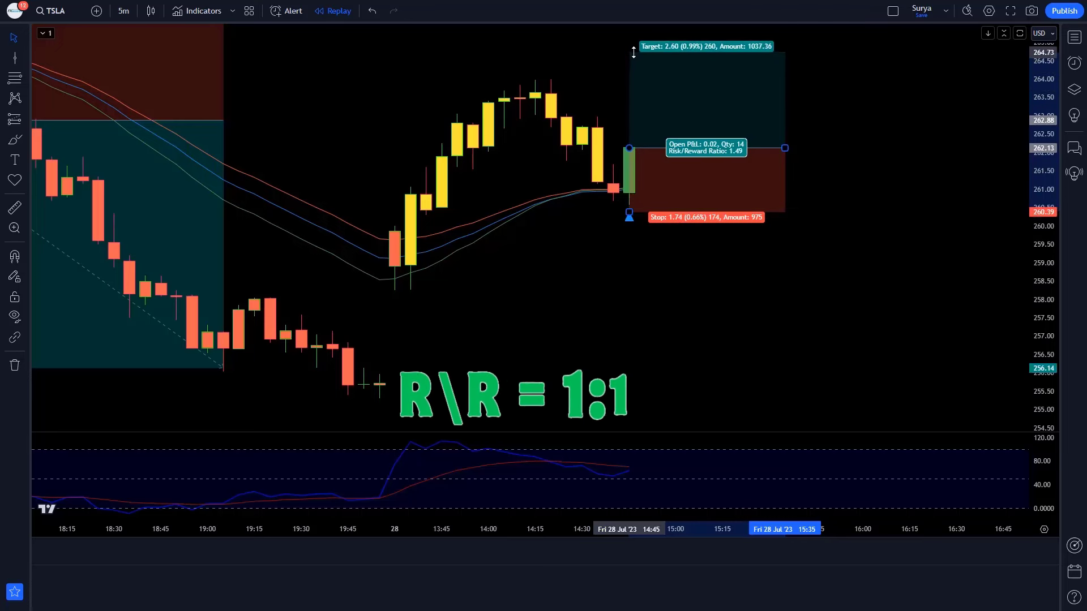
click(887, 239)
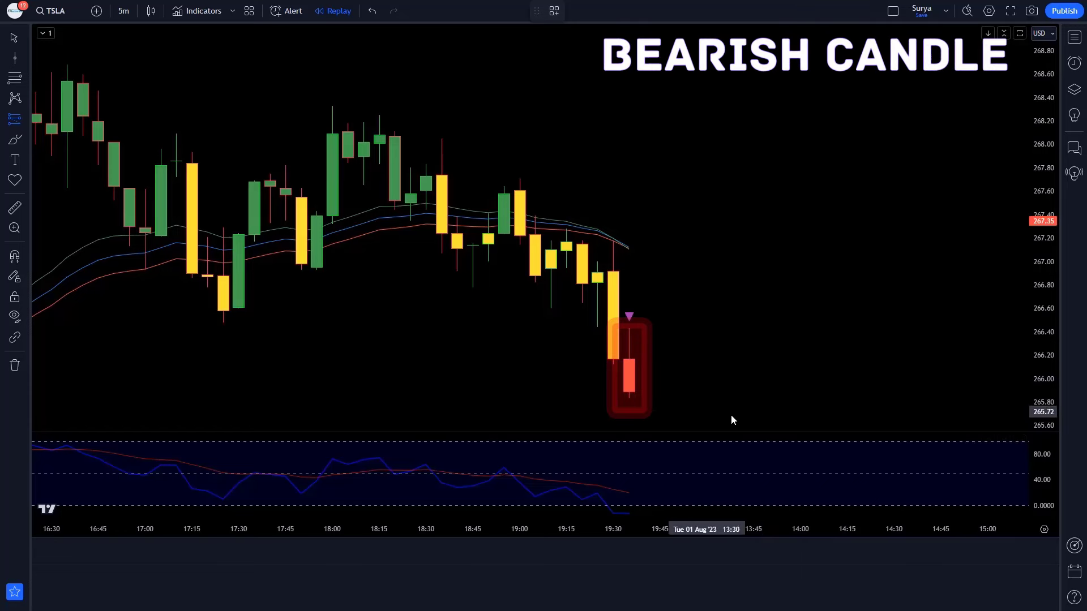
Short the new sell-signal candle, stop above its high, target at 1:1.5, and narrow the box's time span.
click(630, 390)
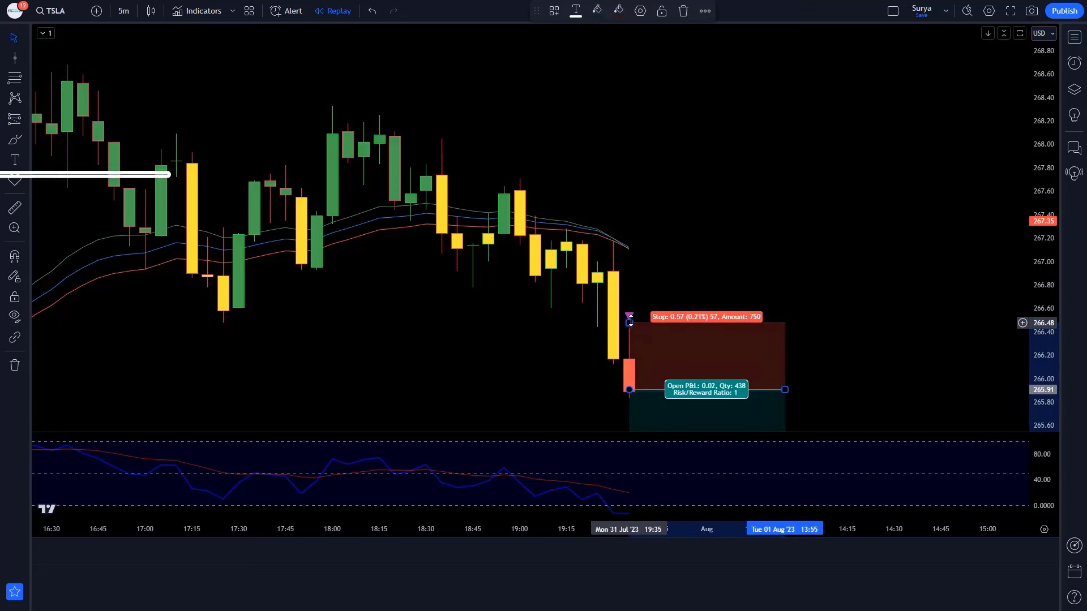
drag(630, 321, 632, 184)
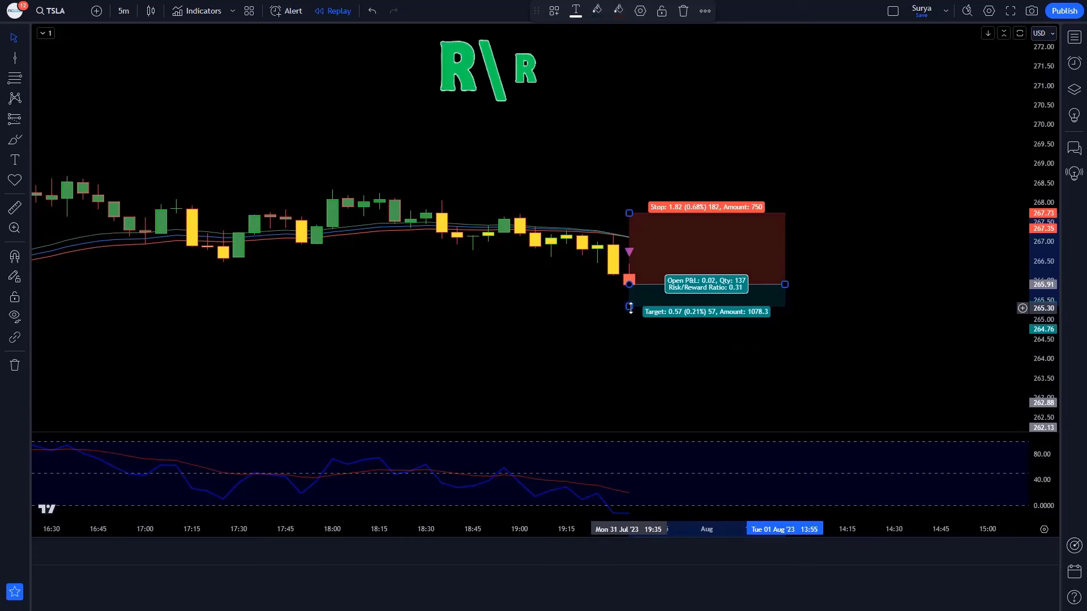
drag(631, 304, 633, 385)
click(949, 366)
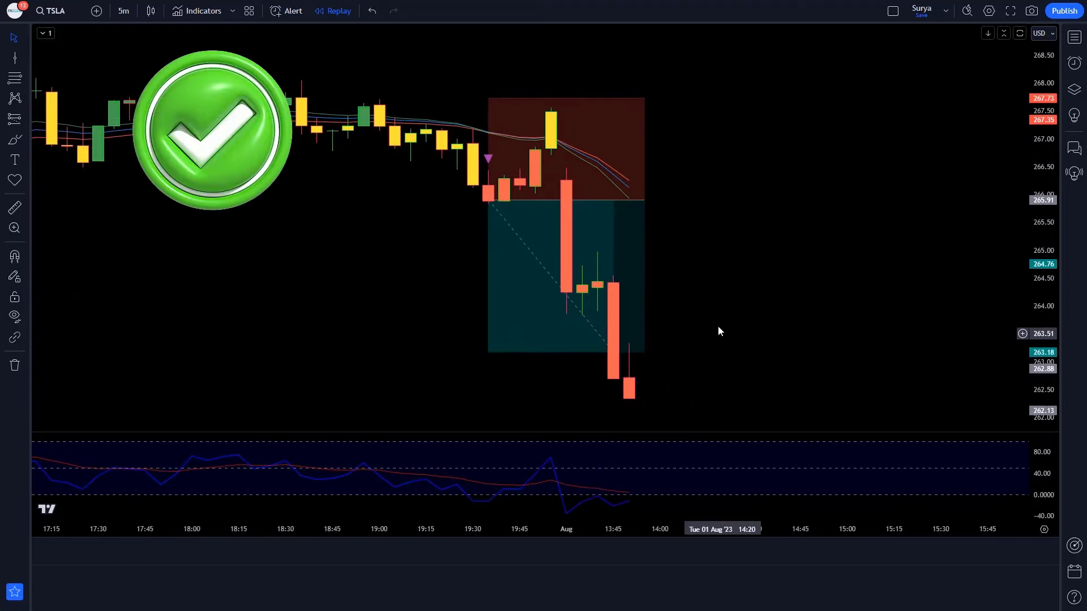
drag(644, 203, 613, 203)
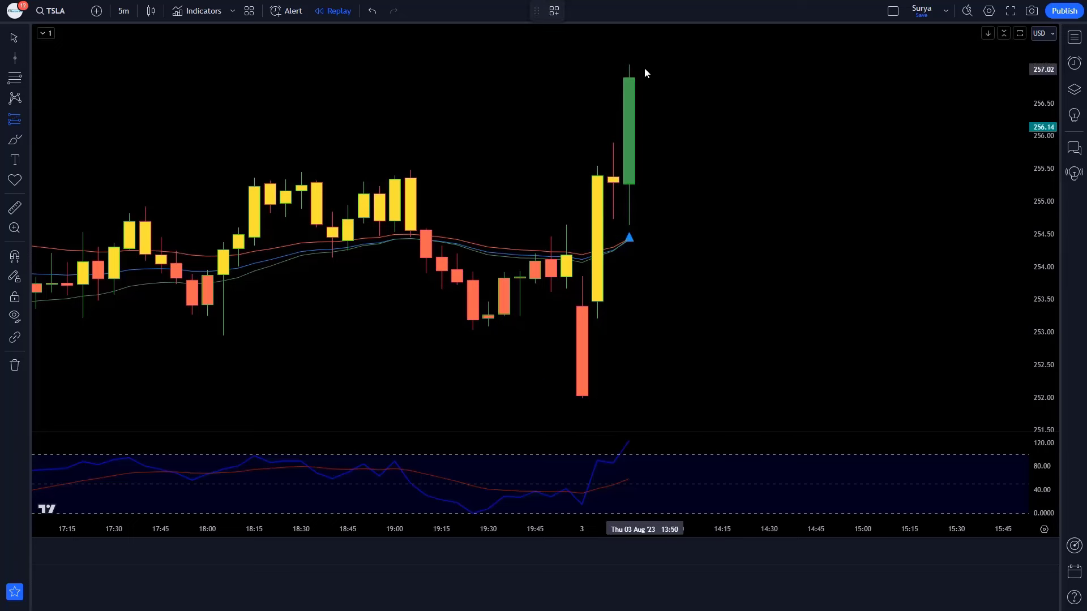
Go long at the green candle's top, stop below the breakout low at 251.97, target at 1:1.5.
click(630, 80)
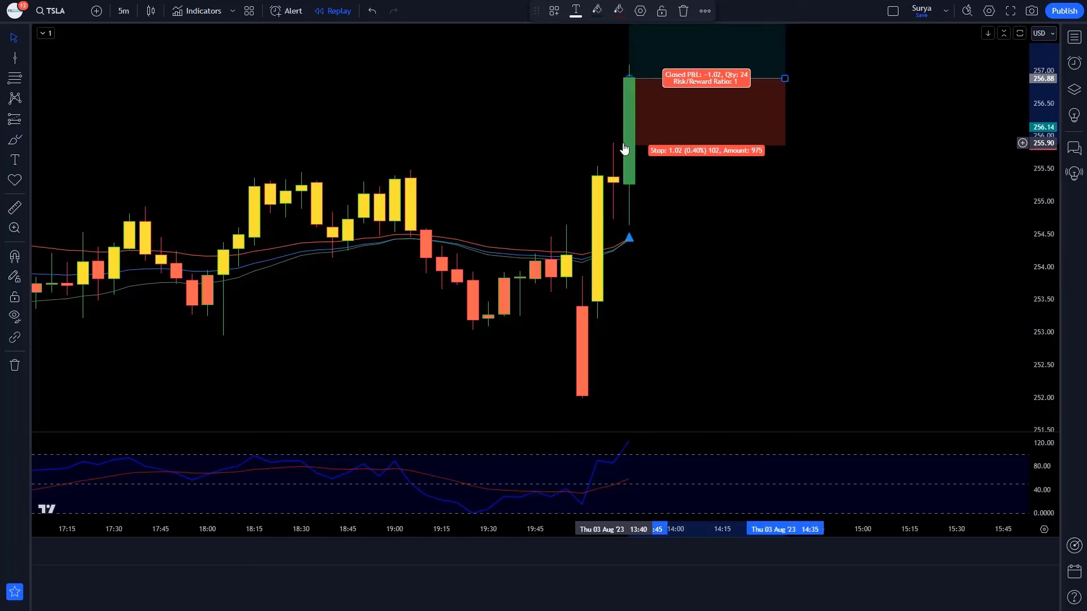
drag(630, 145, 616, 399)
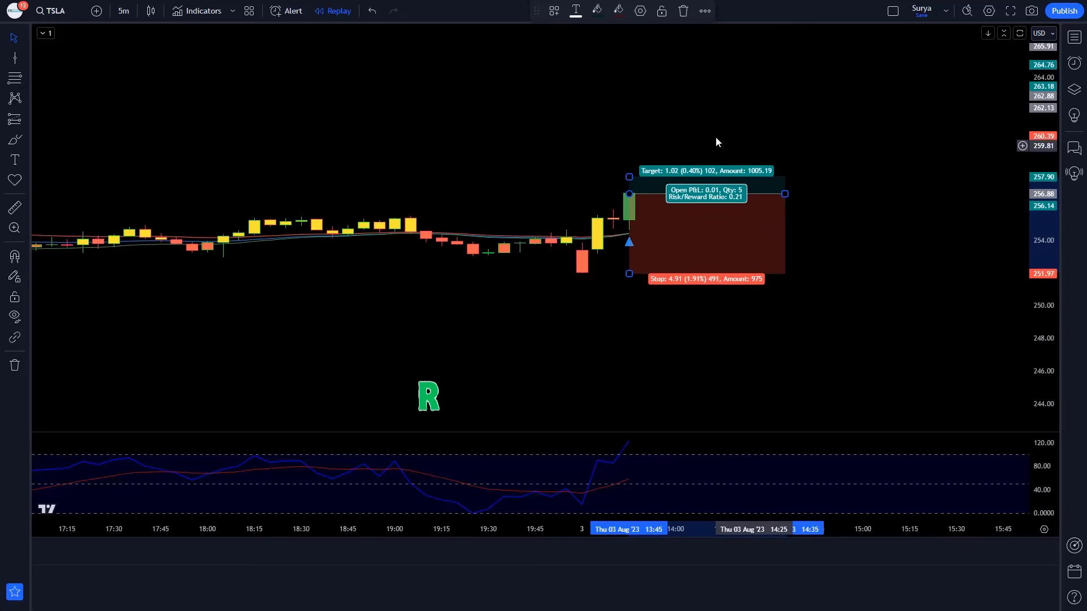
drag(629, 171, 629, 72)
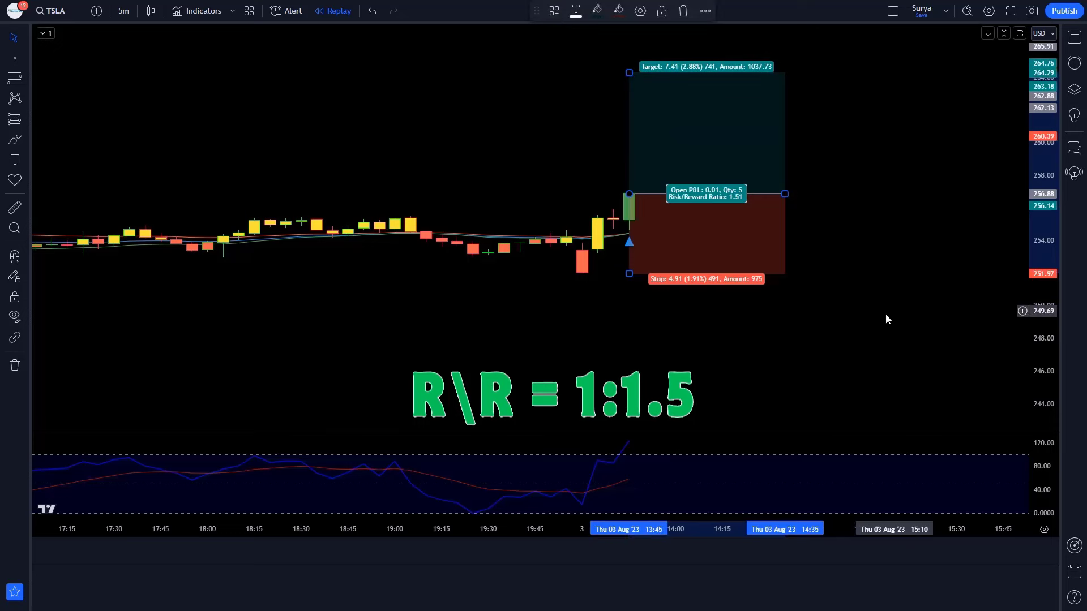
click(1037, 424)
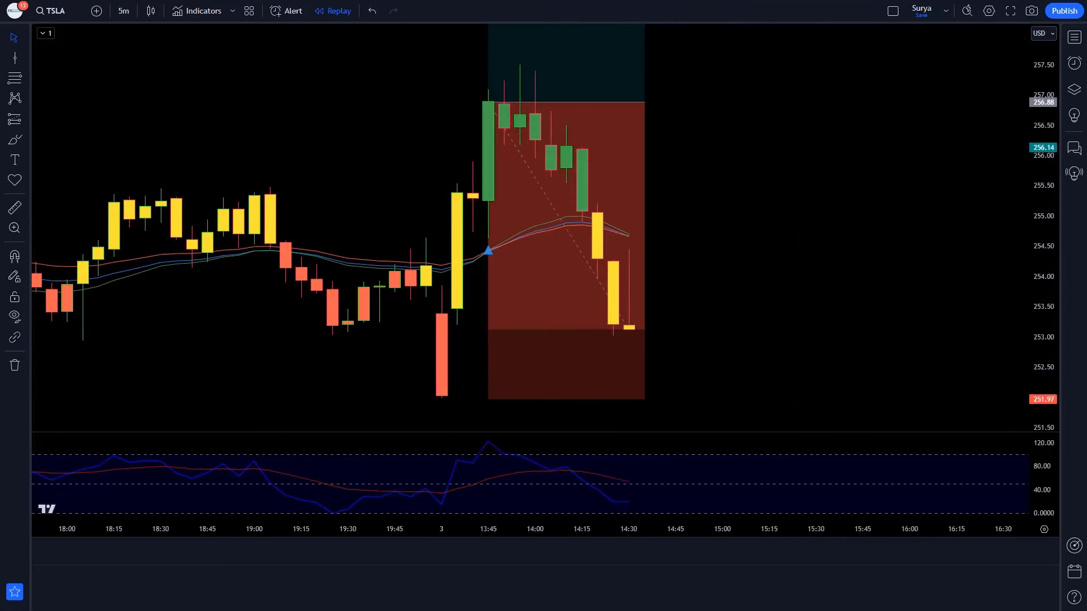
Stretch the long position's right edge across the newly replayed bars.
drag(628, 105, 989, 121)
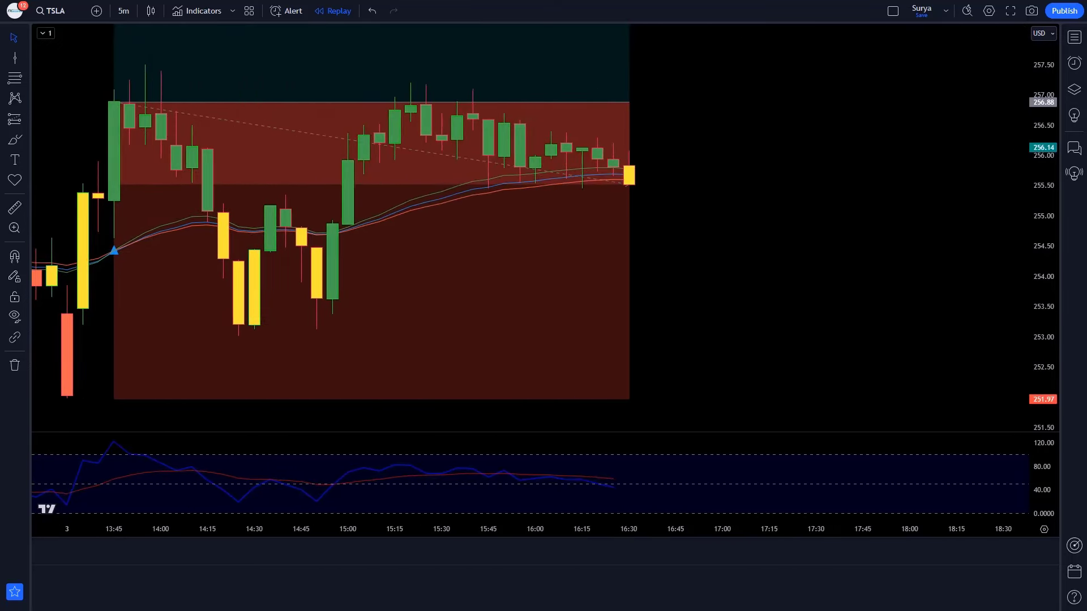
drag(629, 136, 957, 138)
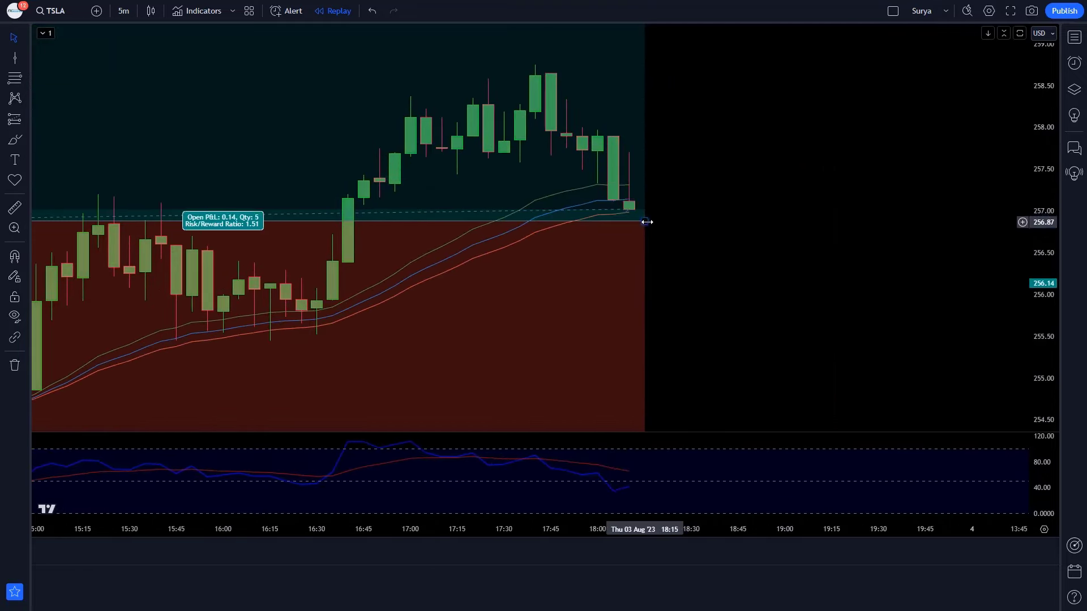
drag(646, 222, 956, 226)
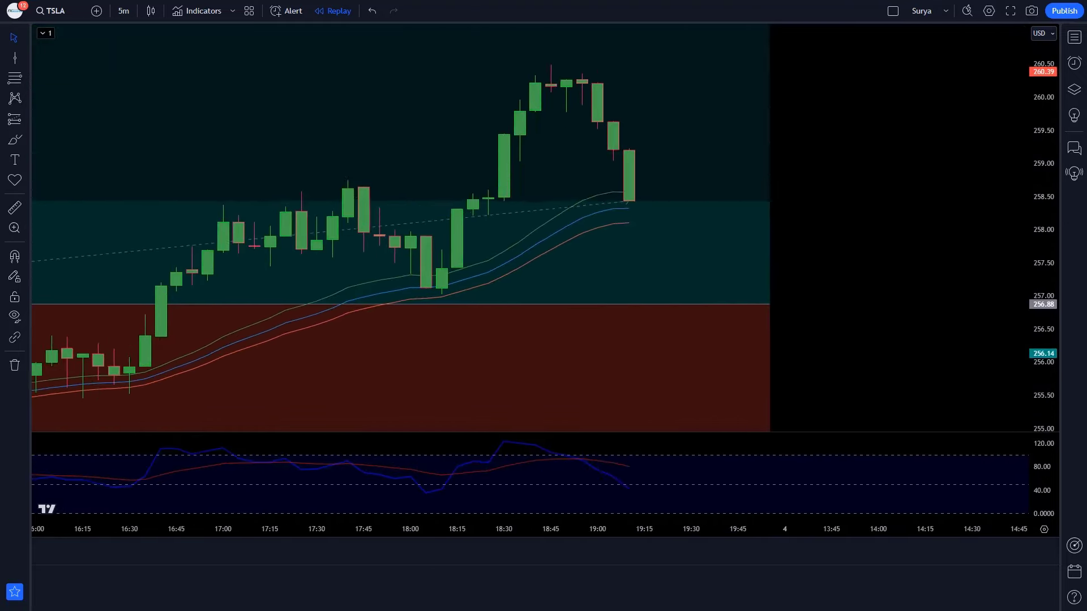
drag(638, 321, 938, 334)
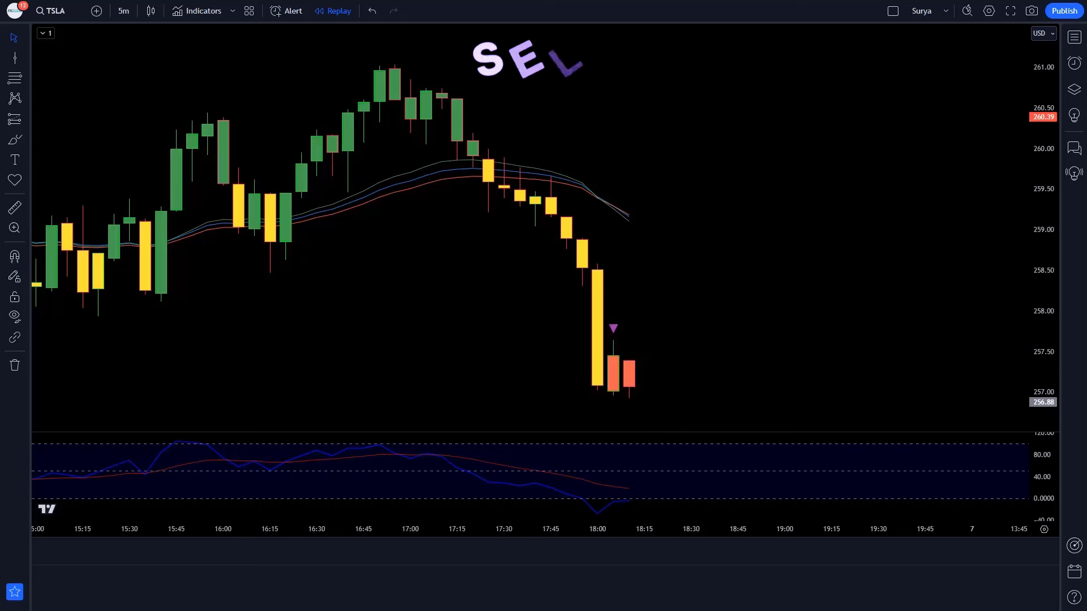
Short the new sell signal with the stop raised and the target lowered to 1.5 risk/reward.
click(639, 388)
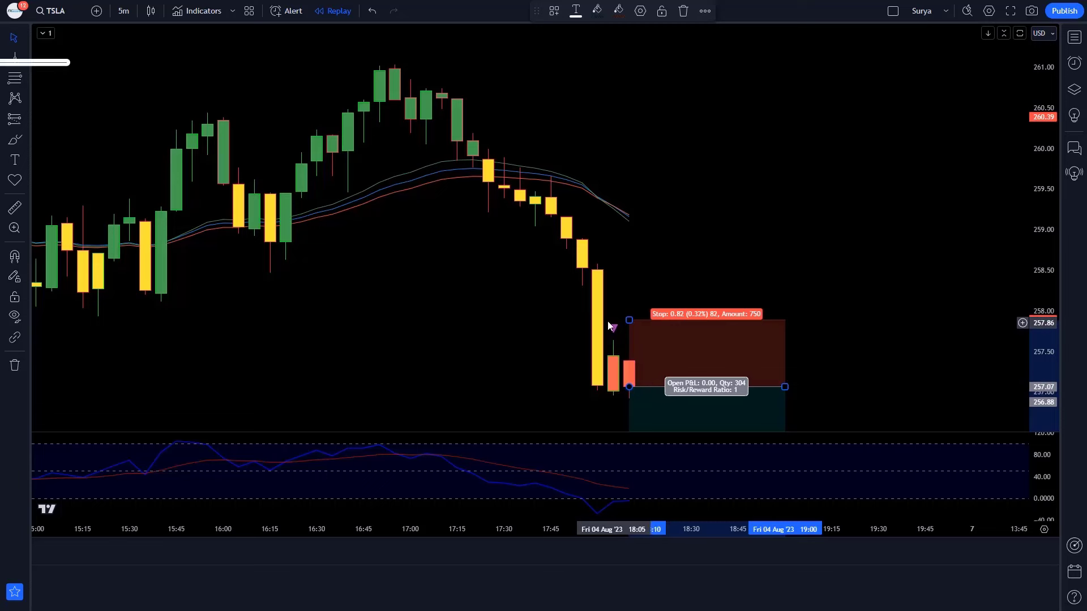
drag(631, 319, 627, 65)
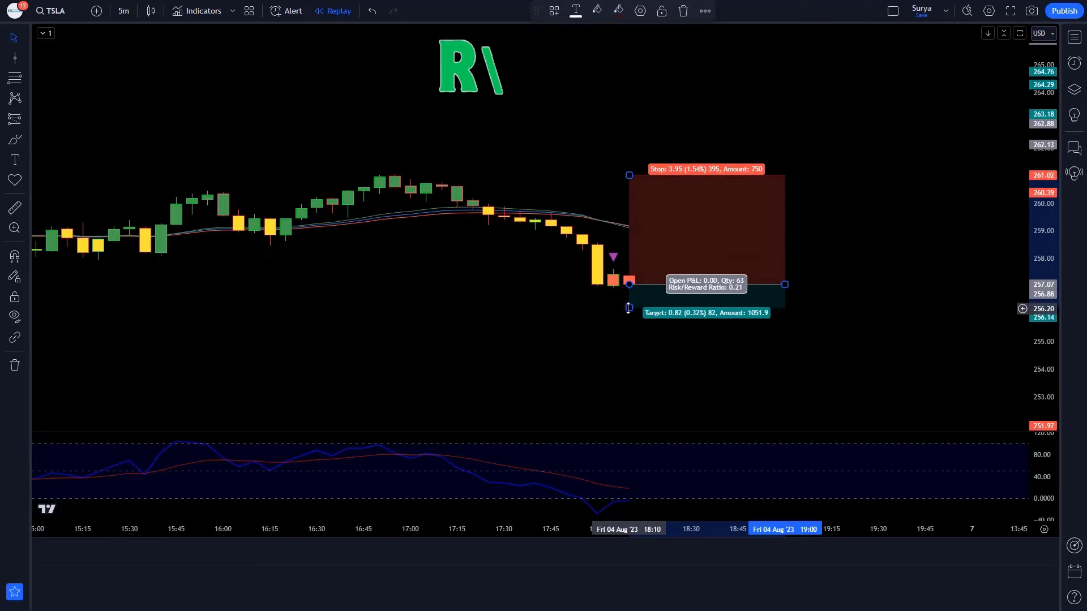
drag(628, 308, 629, 414)
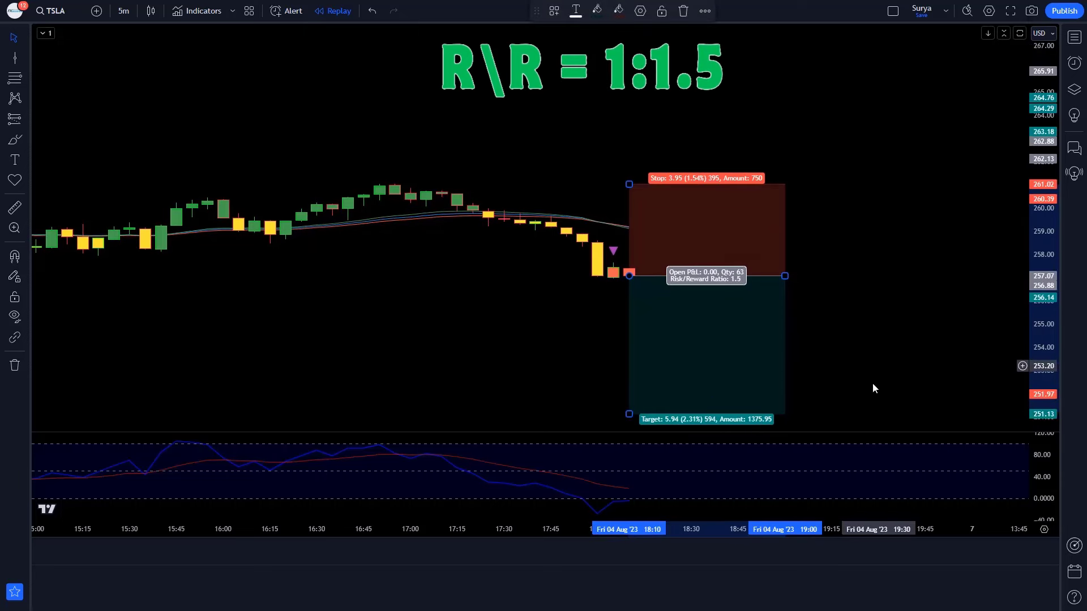
click(1039, 423)
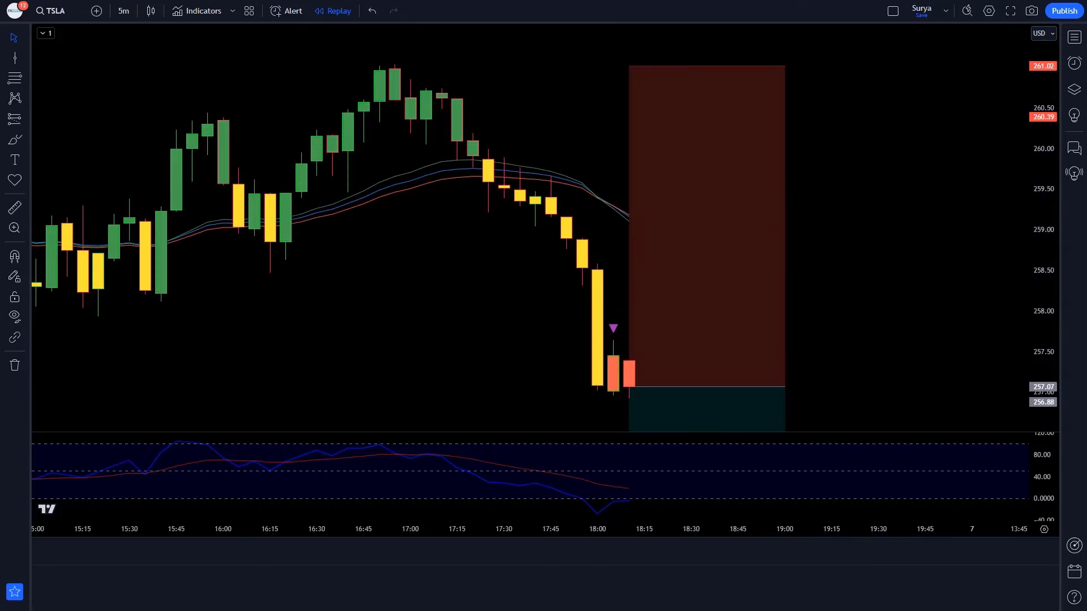
Extend the short position box over the new bars, then trim it back once the trade closes.
click(628, 255)
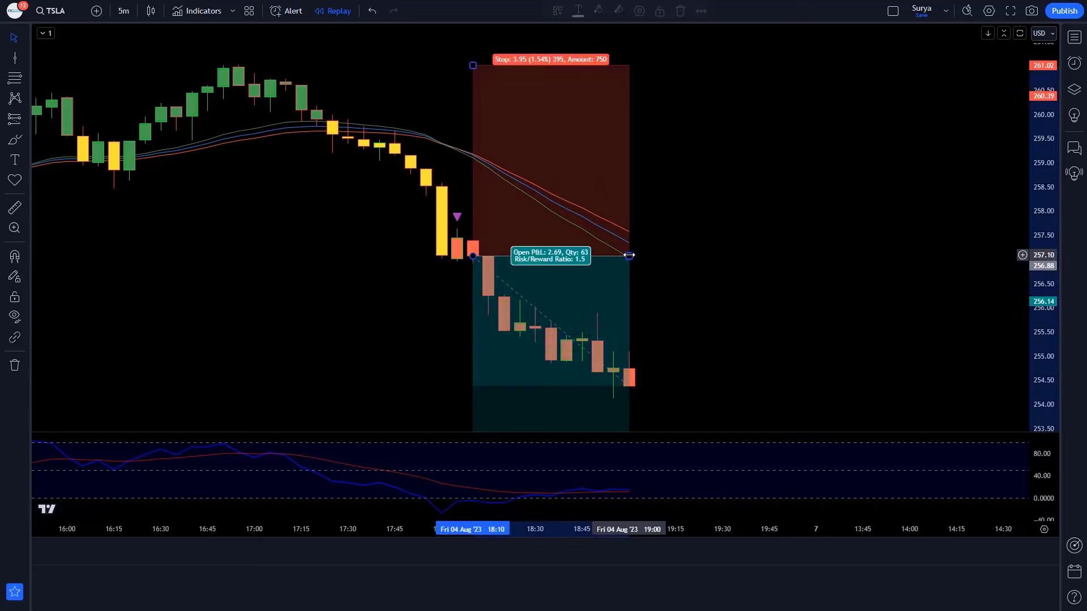
drag(629, 255, 956, 340)
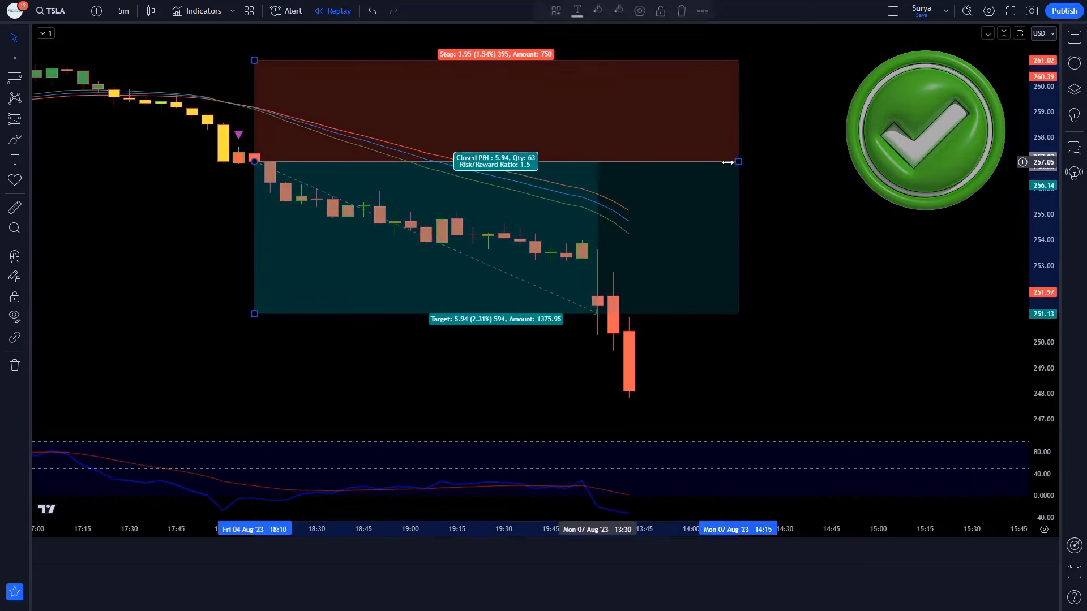
drag(736, 163, 598, 162)
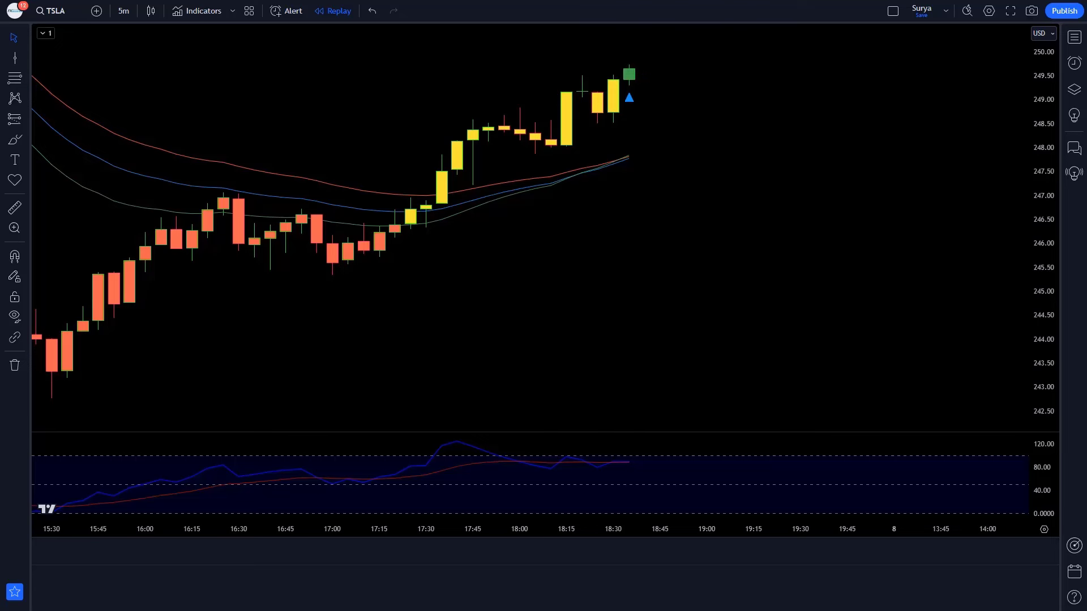
Go long at the latest bar with stop and target set near 1:1.5, extending the box over new bars.
click(629, 69)
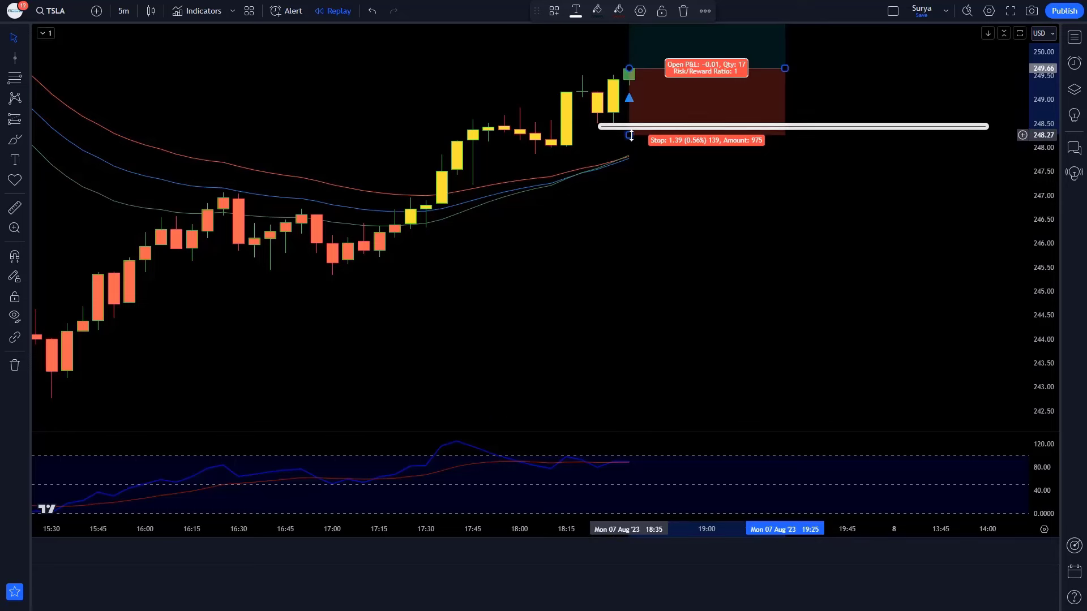
drag(631, 136, 629, 123)
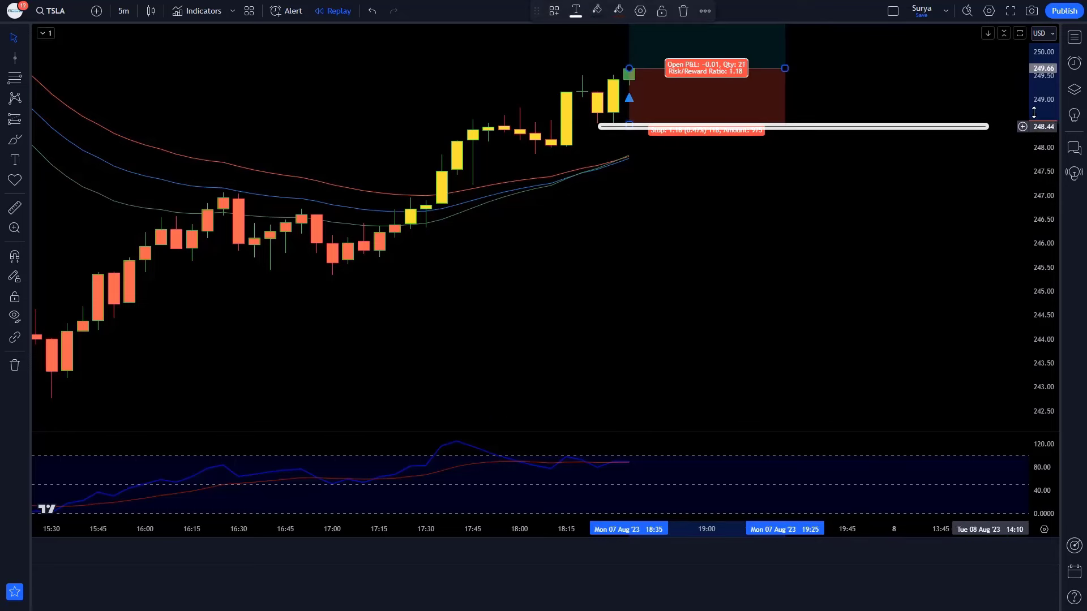
drag(629, 80, 631, 67)
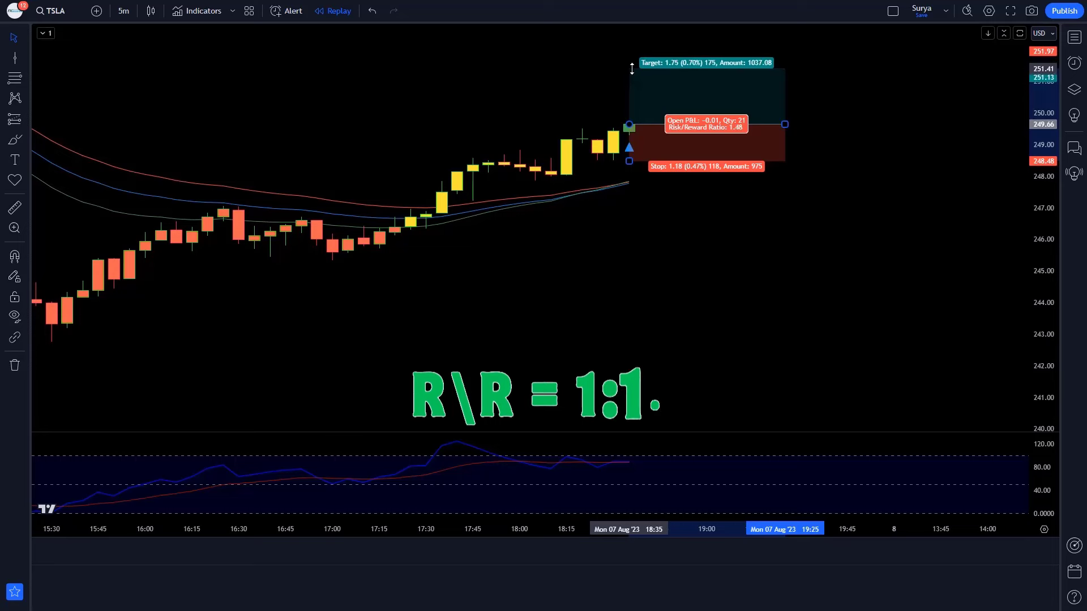
drag(1037, 428, 861, 341)
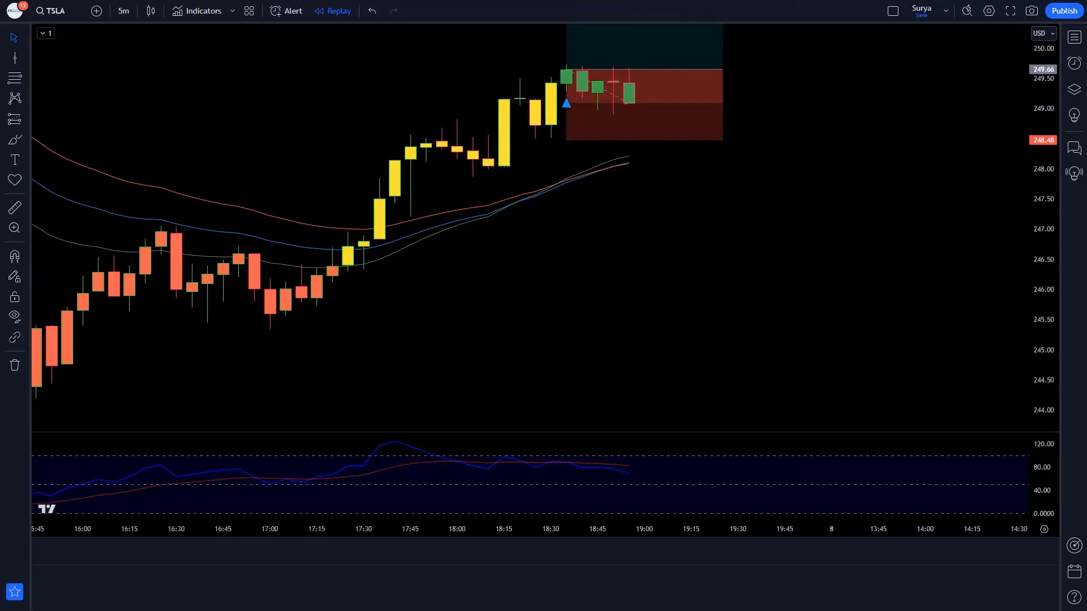
drag(630, 121, 941, 141)
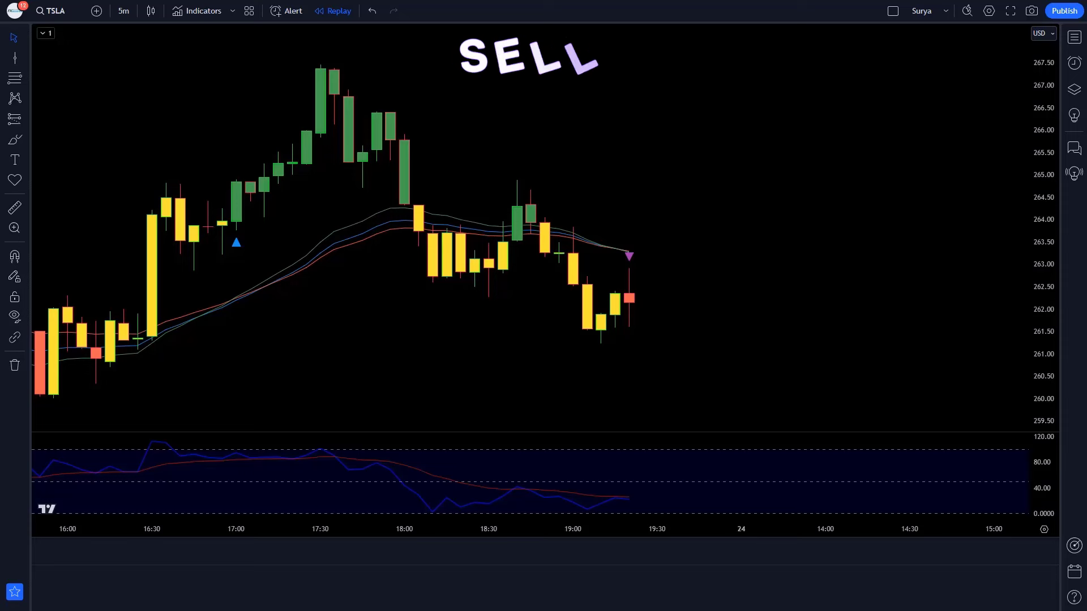
Place a short position on the last candle, stop above the swing high, target at 1.5 R/R.
click(629, 301)
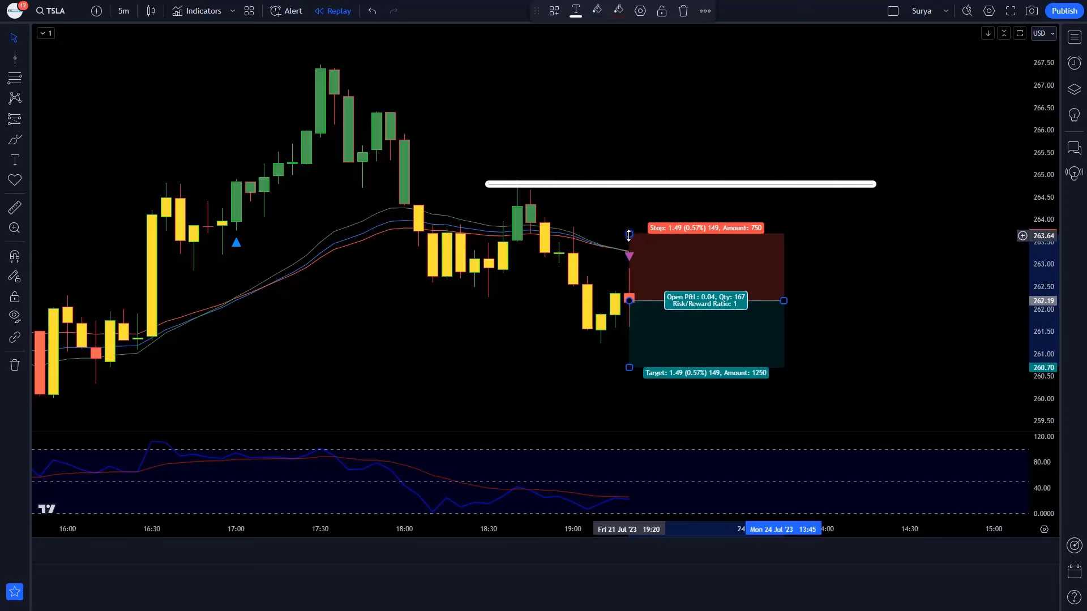
drag(629, 234, 632, 182)
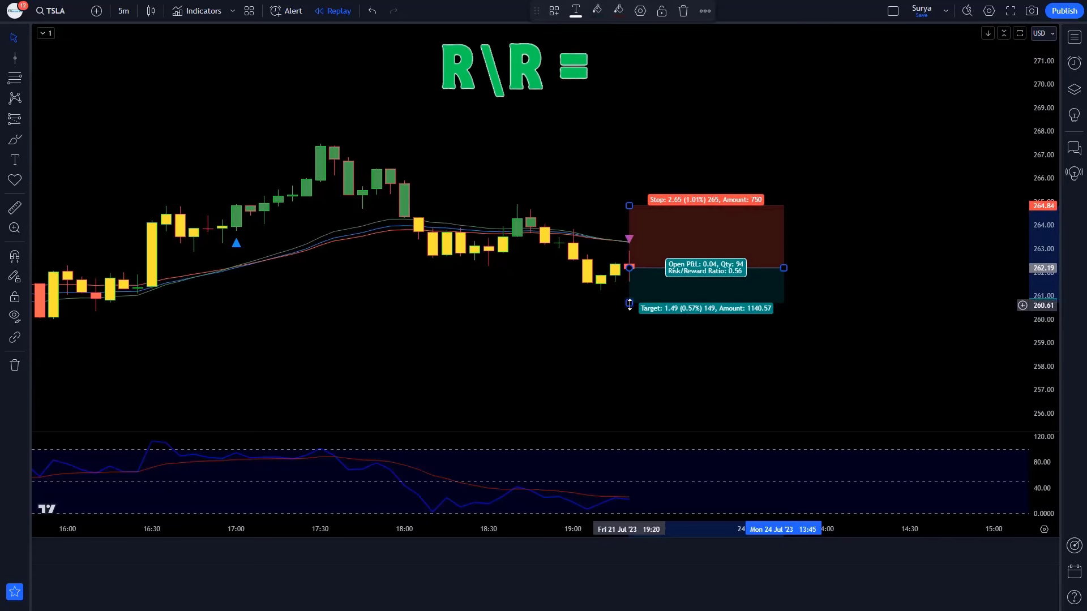
drag(629, 303, 629, 361)
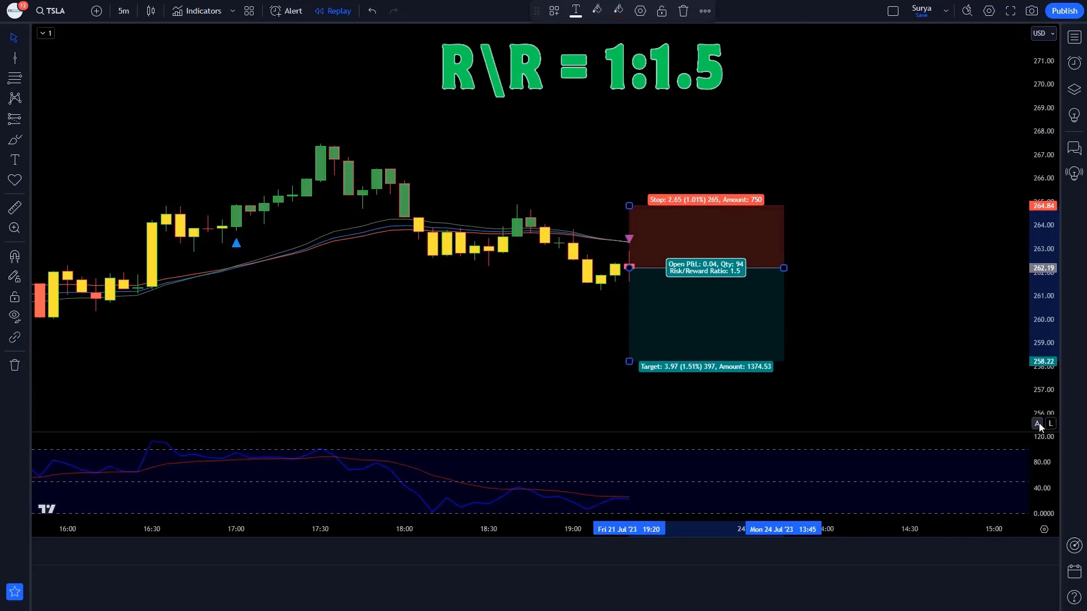
Auto-fit the price scale and replay forward until the short trade reaches its target.
click(1038, 423)
click(893, 267)
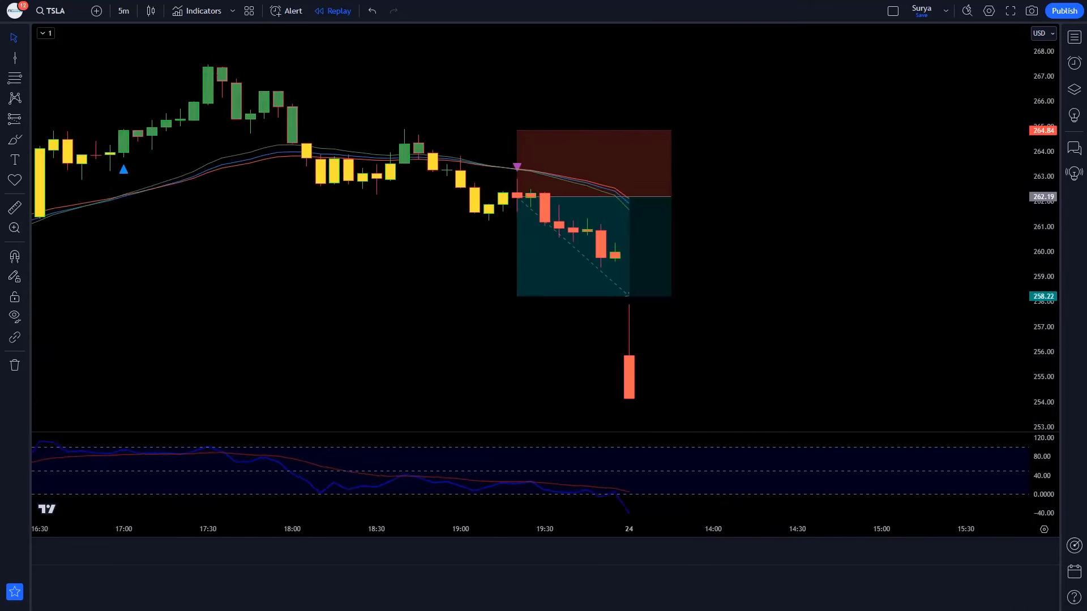
click(649, 197)
click(776, 224)
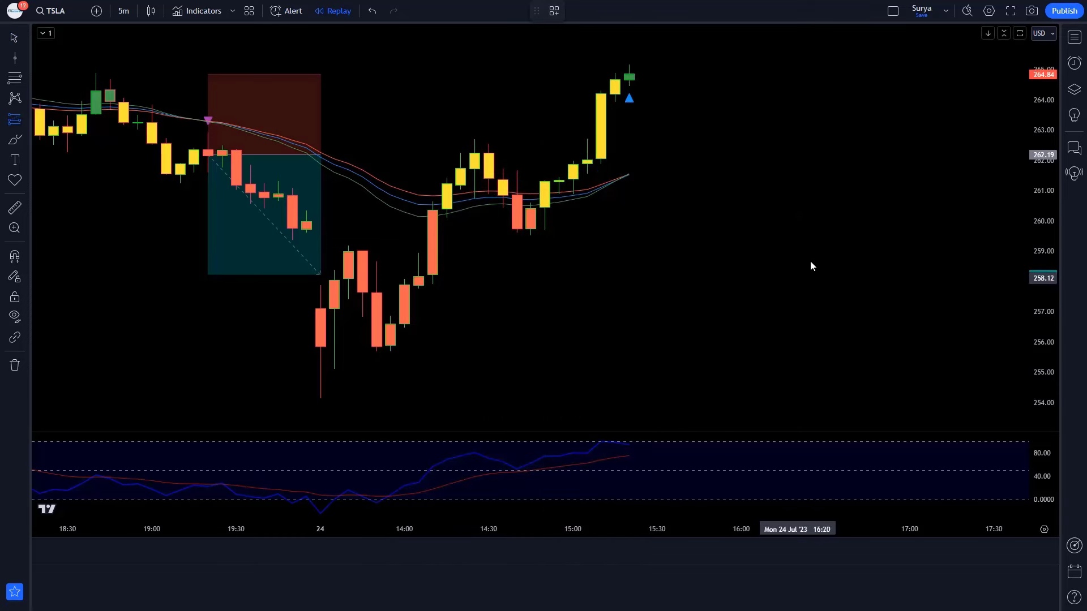
Place a long position on the last candle, stop below the recent low, target at 1.5 R/R.
click(632, 77)
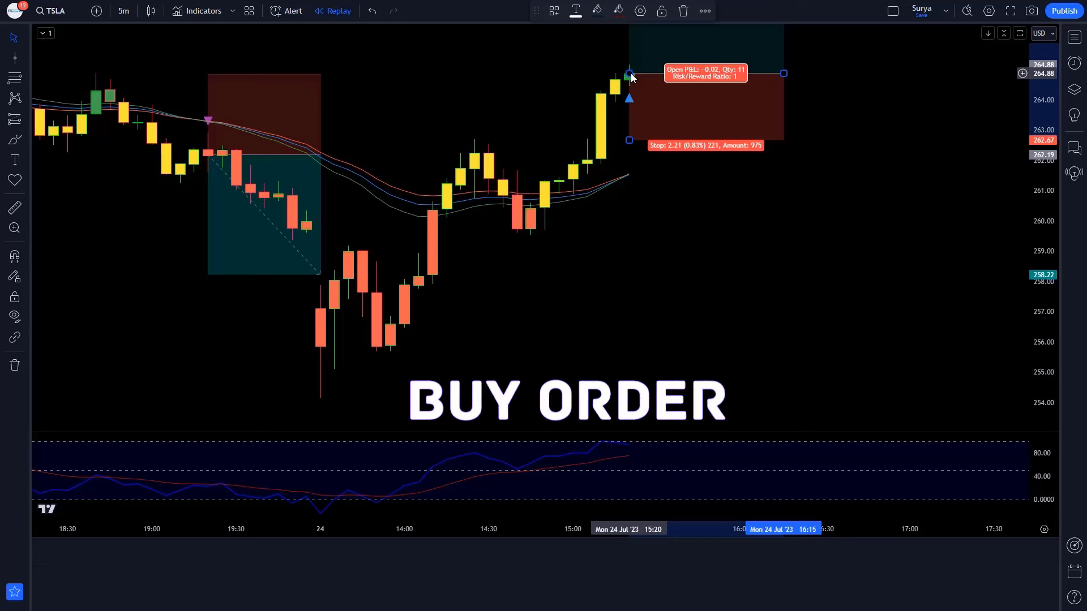
drag(629, 139, 587, 234)
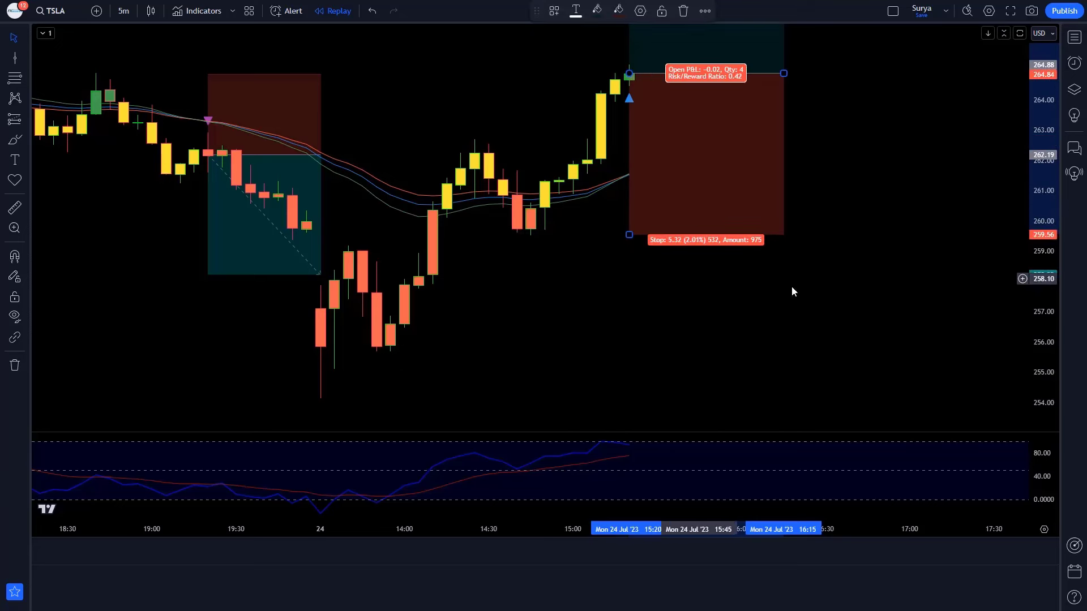
scroll(1043, 255, down, 3)
drag(633, 149, 633, 67)
click(1037, 423)
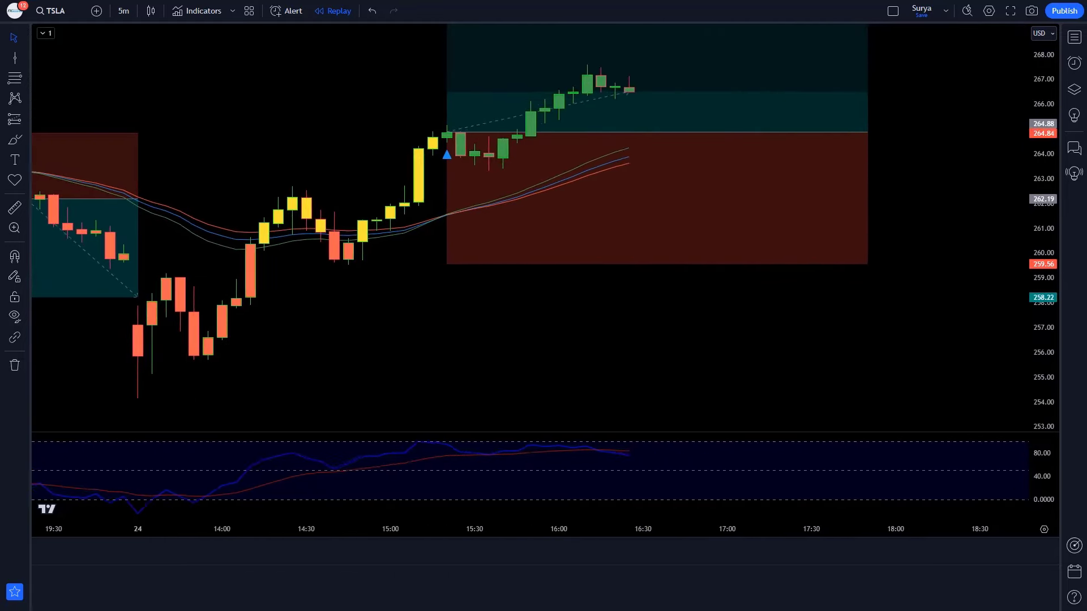
Stretch the long position box over the new replay bars until it reaches the 272.85 target, undoing the over-wide stretch.
drag(630, 232, 922, 232)
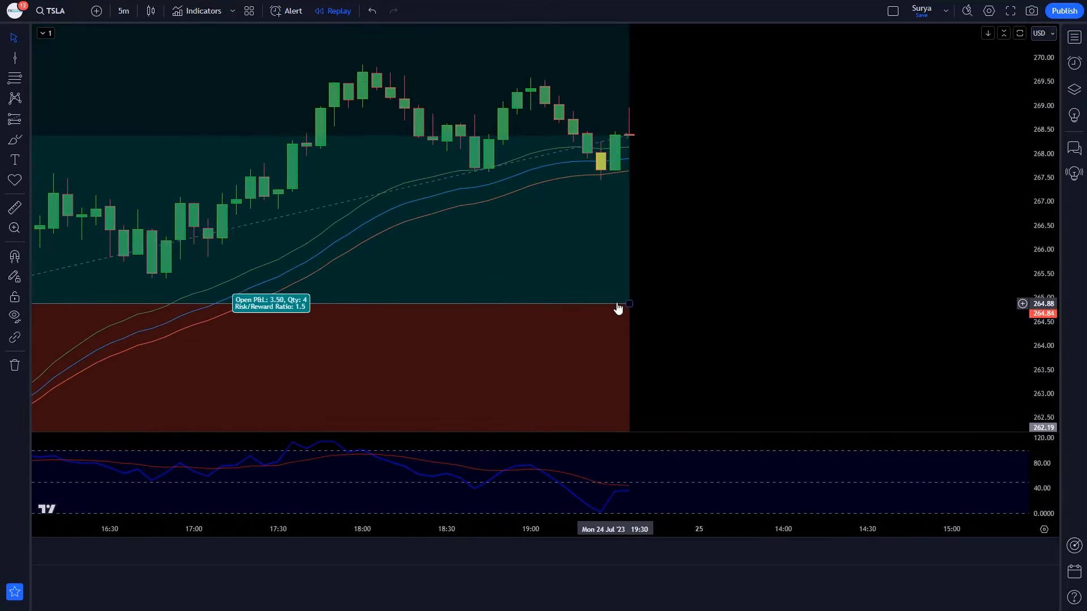
drag(616, 308, 856, 365)
key(ctrl+z)
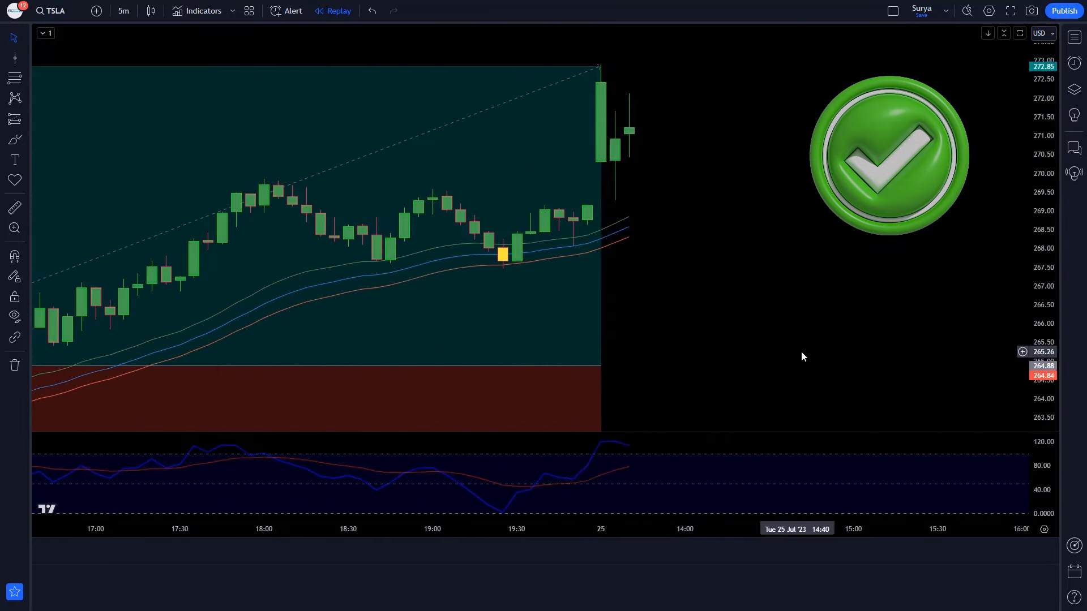